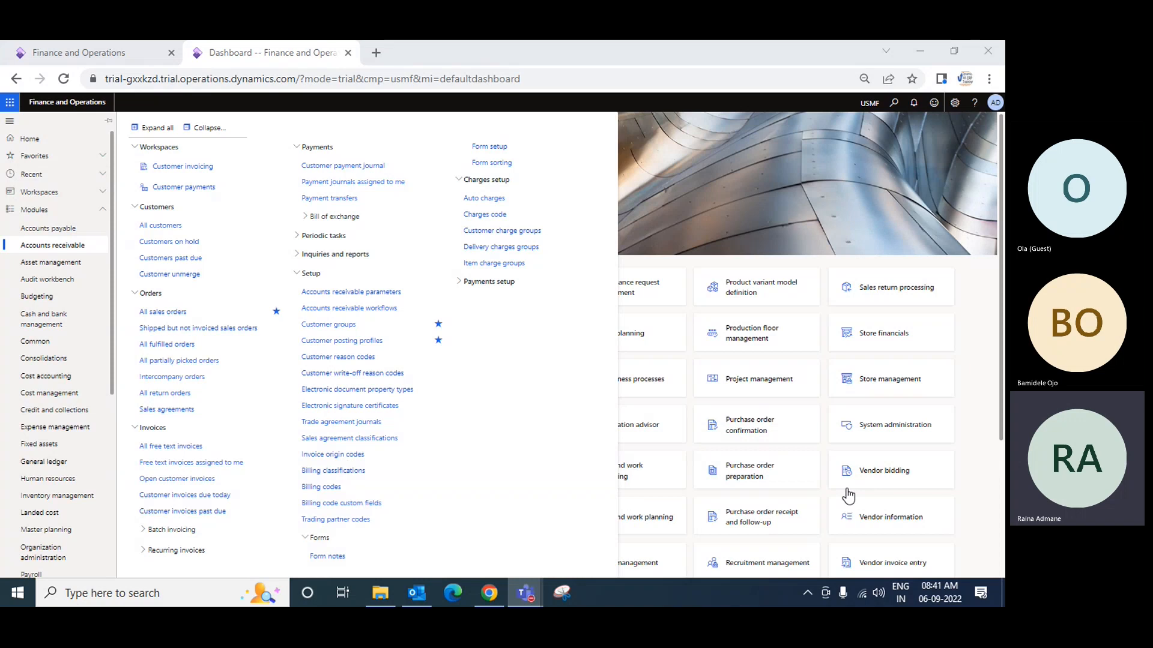
Open the journal names setup page of the General ledger module
{"action": "left_click", "coordinate": [980, 472]}
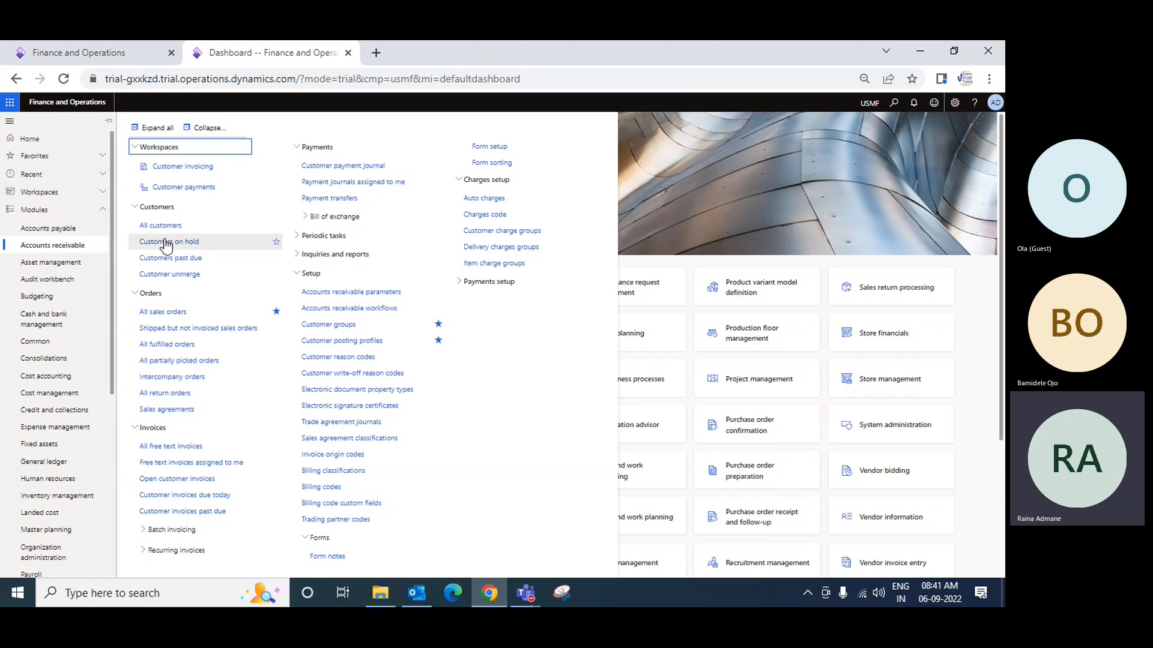
{"action": "left_click_drag", "start_coordinate": [112, 238], "coordinate": [118, 362]}
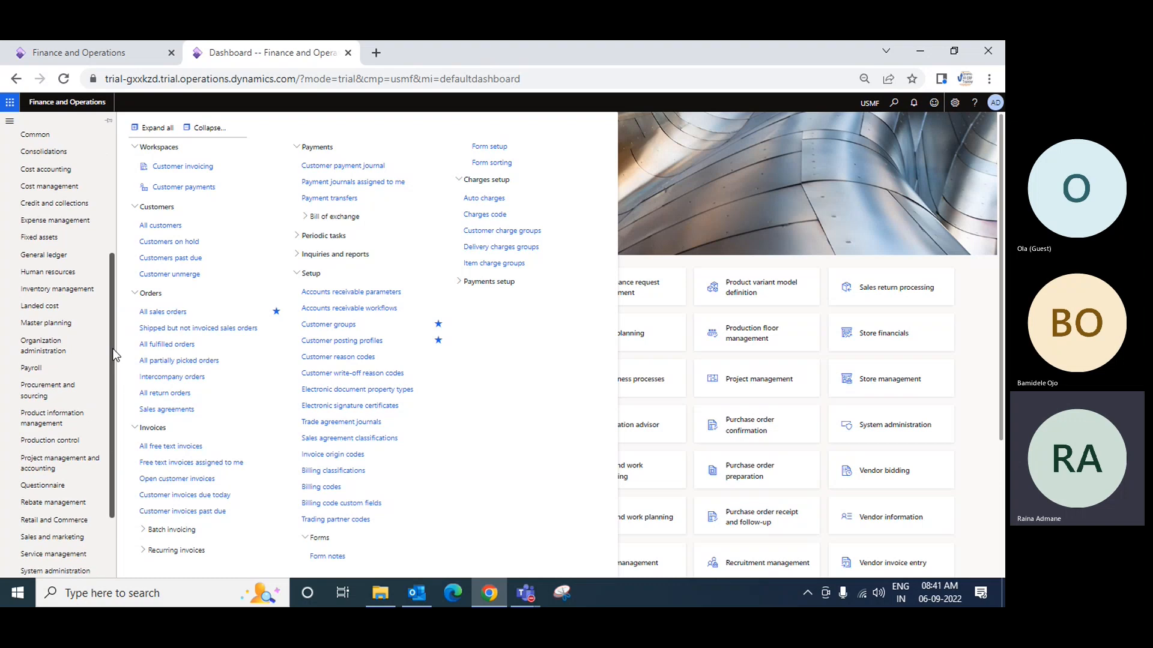
{"action": "left_click", "coordinate": [62, 257]}
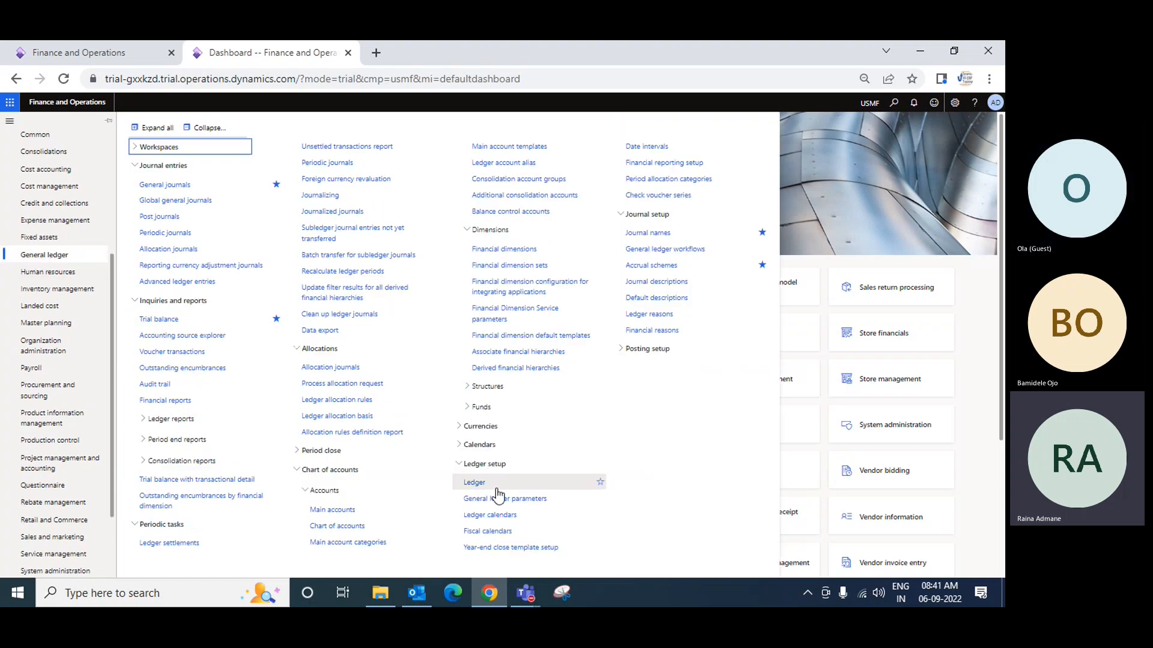
{"action": "left_click", "coordinate": [657, 233]}
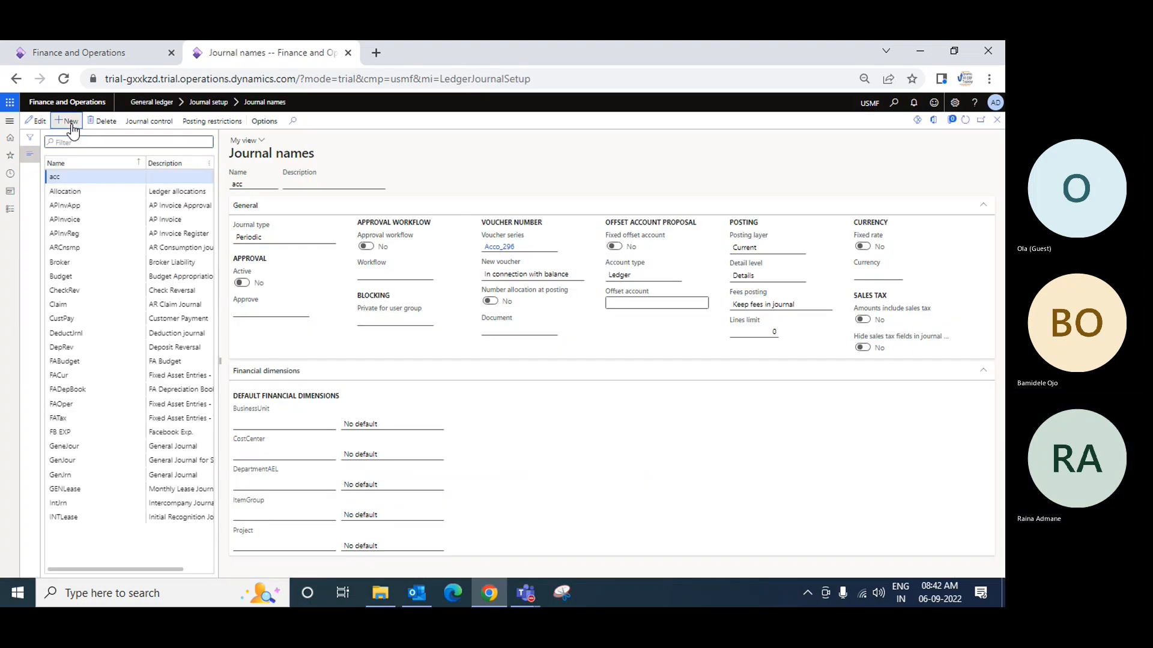
Create a new journal name CustPay with the description Customer Payments
{"action": "left_click", "coordinate": [80, 126]}
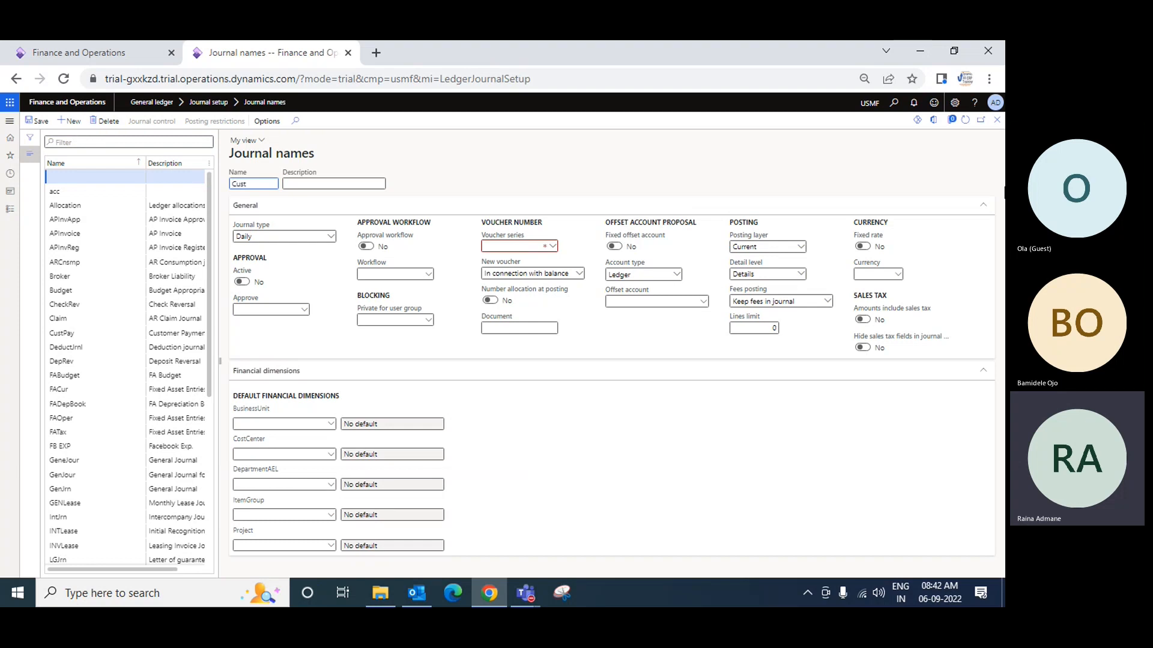
{"action": "type", "text": "CustPay"}
{"action": "key", "text": "Tab"}
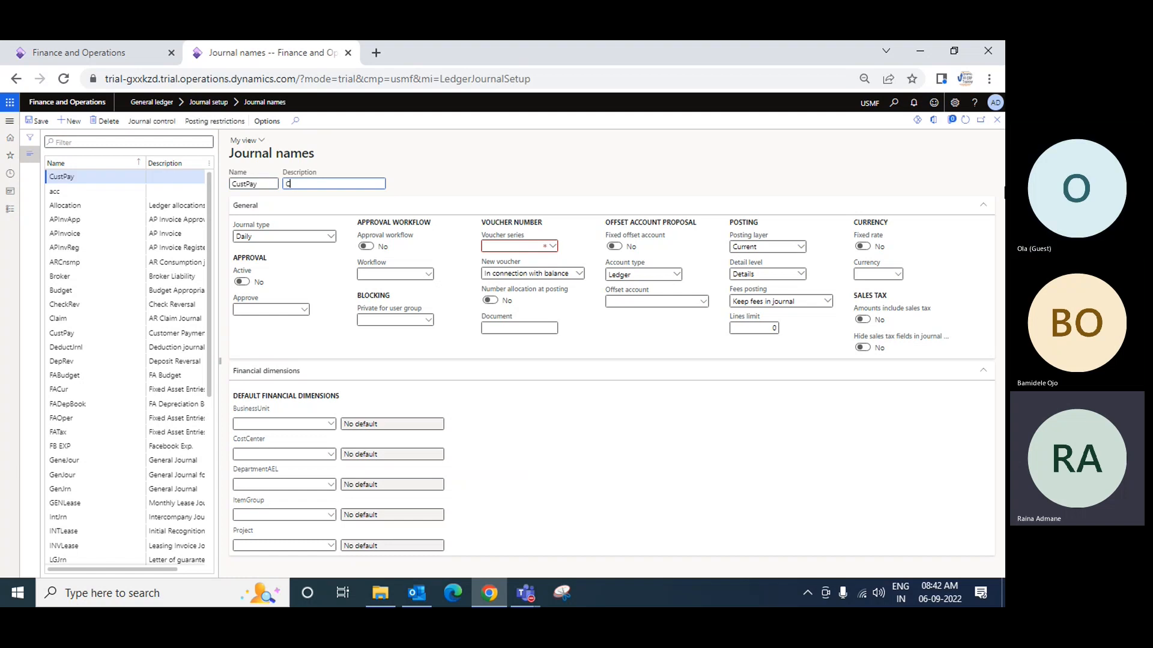
{"action": "type", "text": "Custom"}
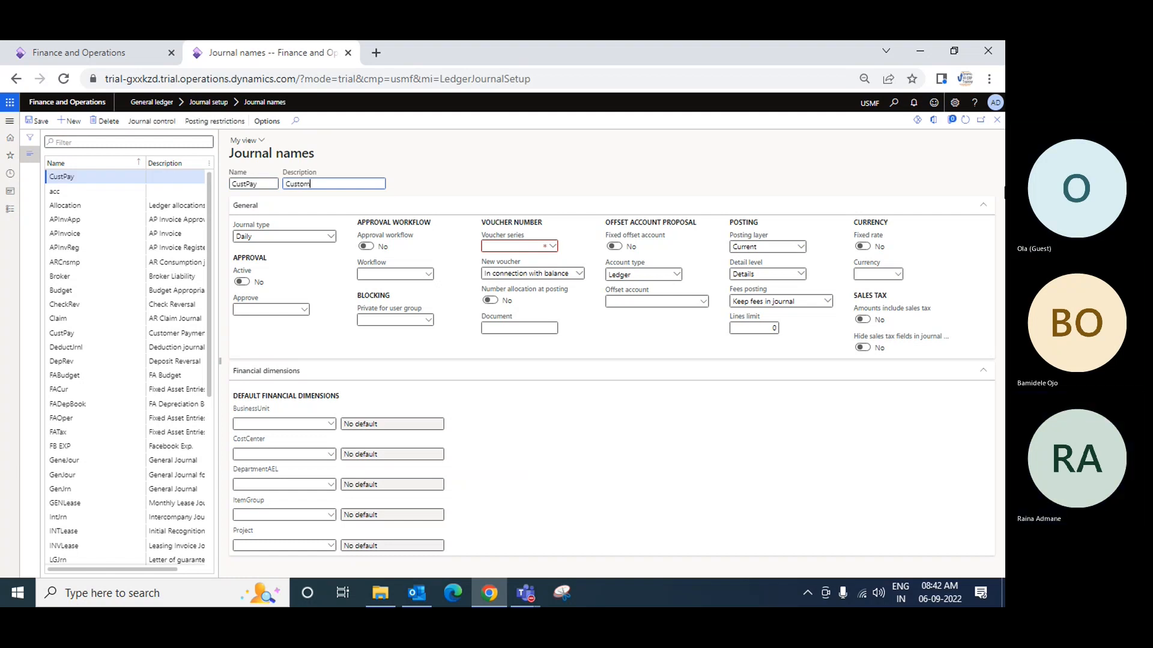
{"action": "type", "text": "er Payments"}
{"action": "key", "text": "Tab"}
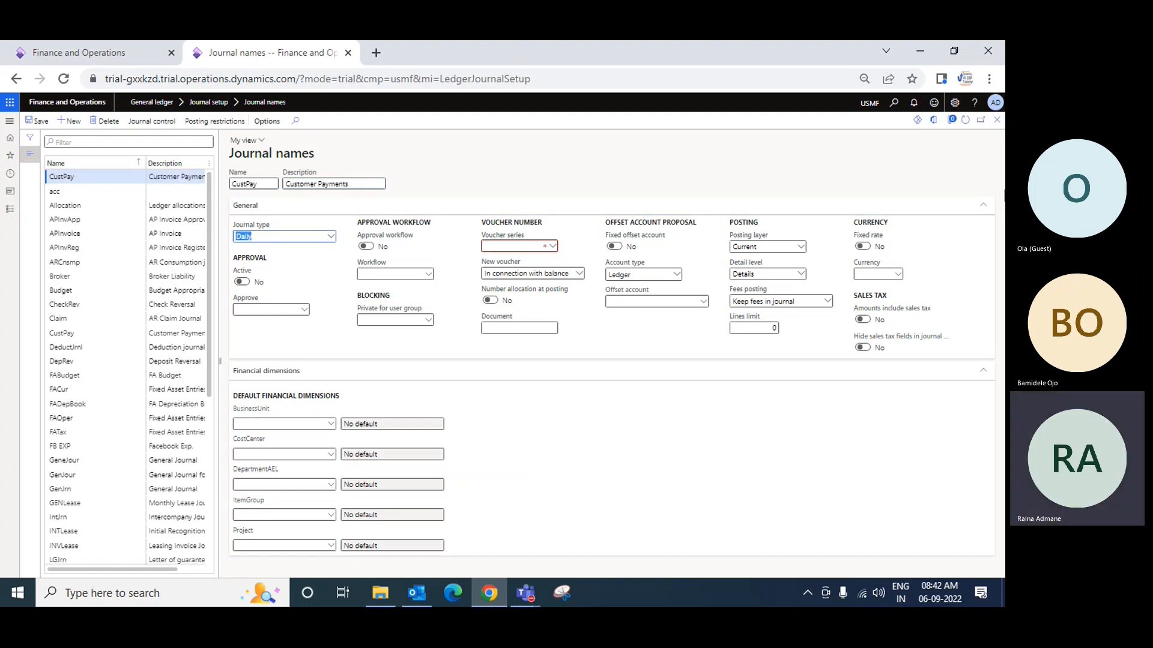
Set the journal type of the new journal name to Customer payment
{"action": "left_click", "coordinate": [331, 238]}
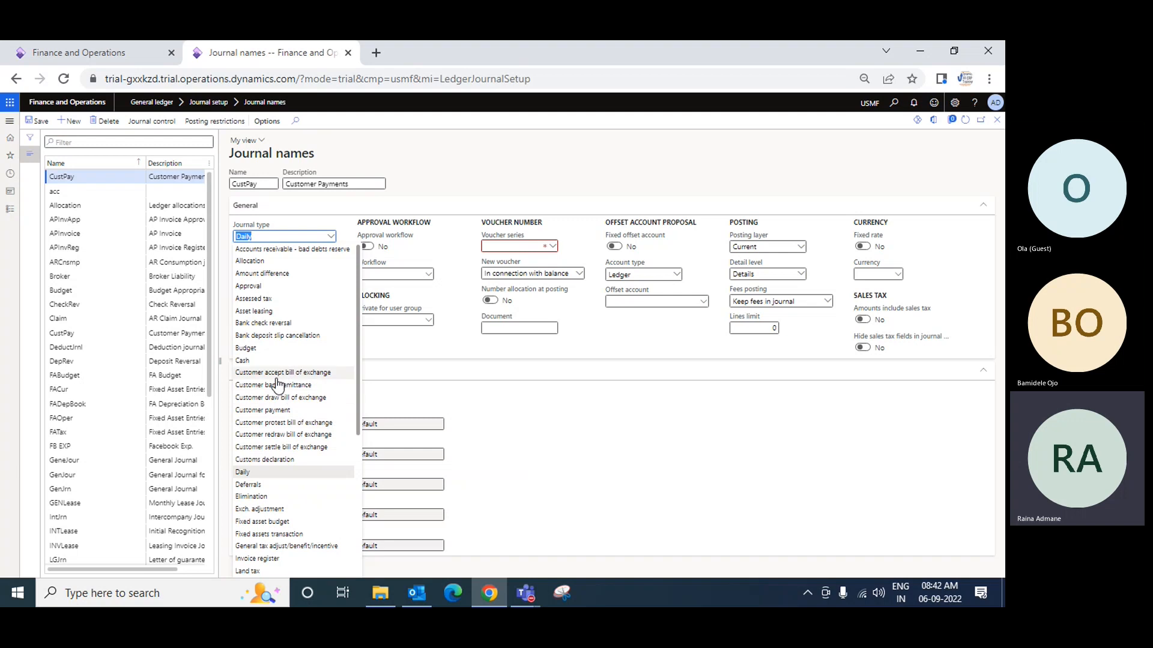
{"action": "left_click", "coordinate": [275, 411]}
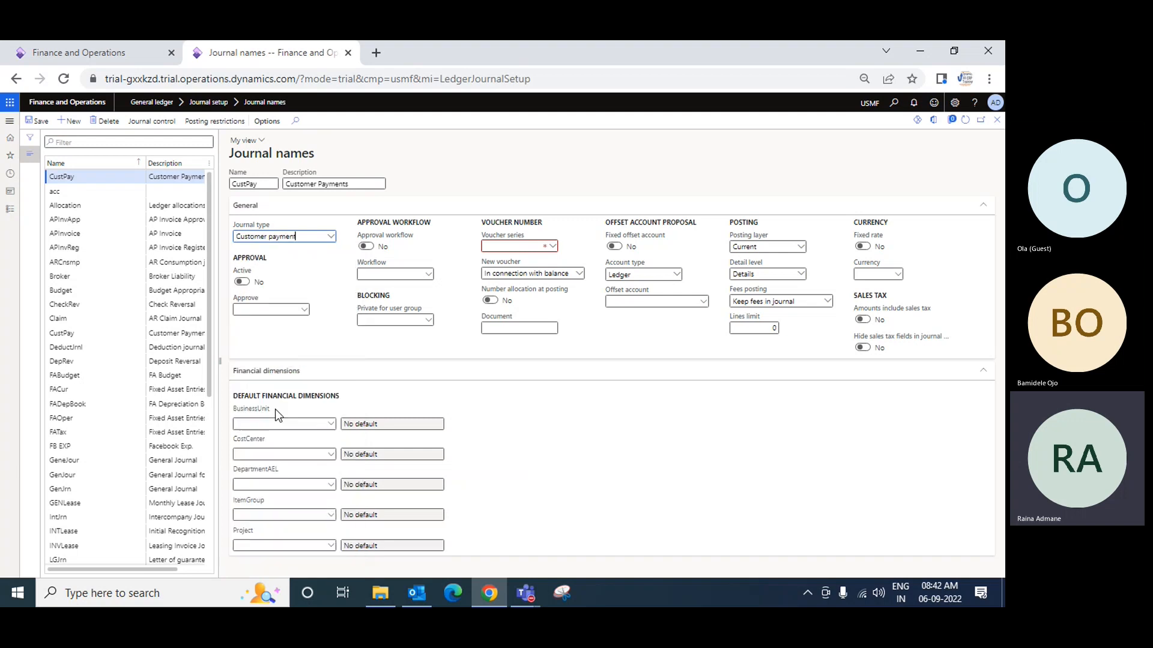
{"action": "key", "text": "Tab"}
{"action": "key", "text": "Tab"}
{"action": "key", "text": "Tab"}
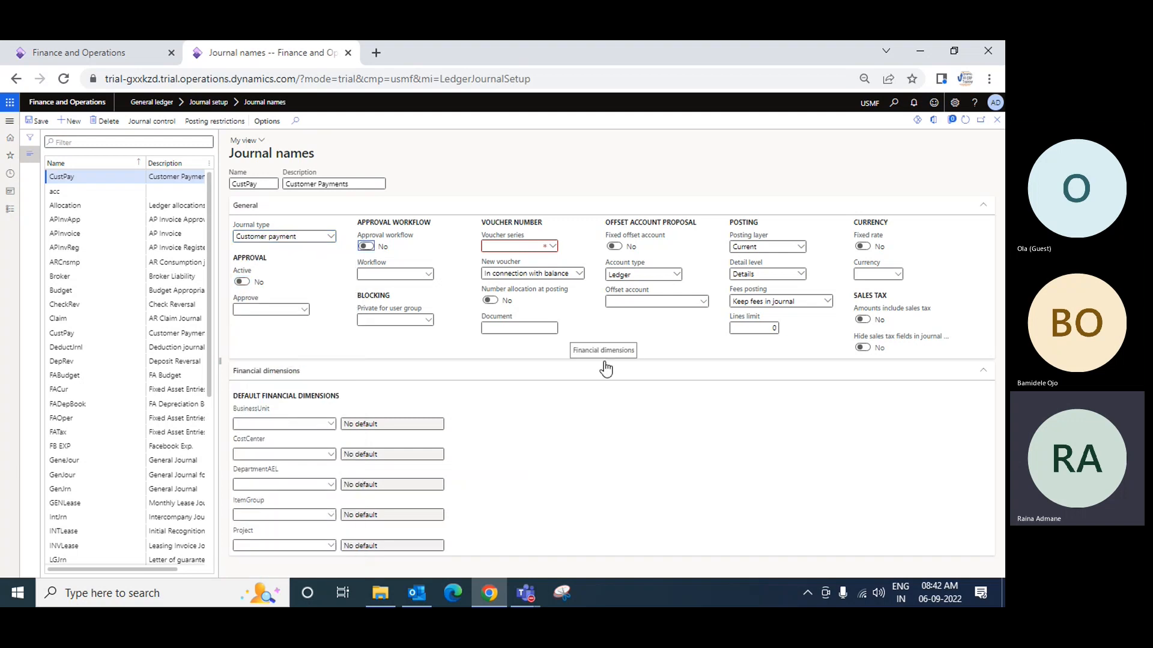
Assign the voucher series Acco_317 to the new journal name and try to save the record
{"action": "left_click", "coordinate": [552, 248]}
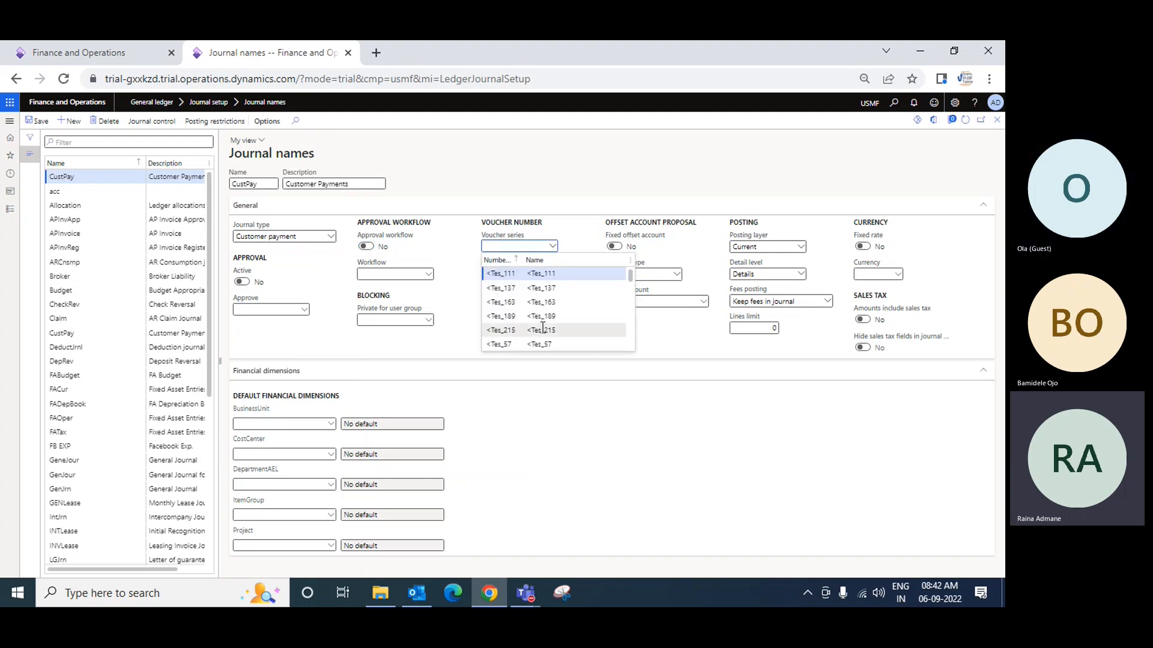
{"action": "type", "text": "acc"}
{"action": "left_click", "coordinate": [514, 331]}
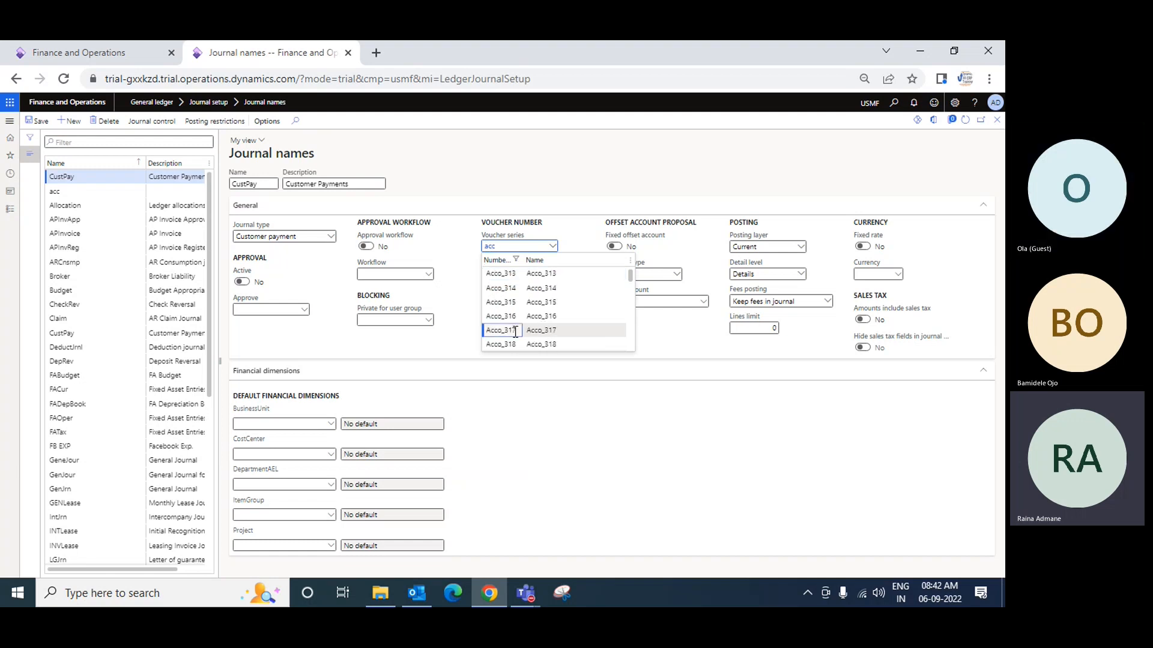
{"action": "key", "text": "Tab"}
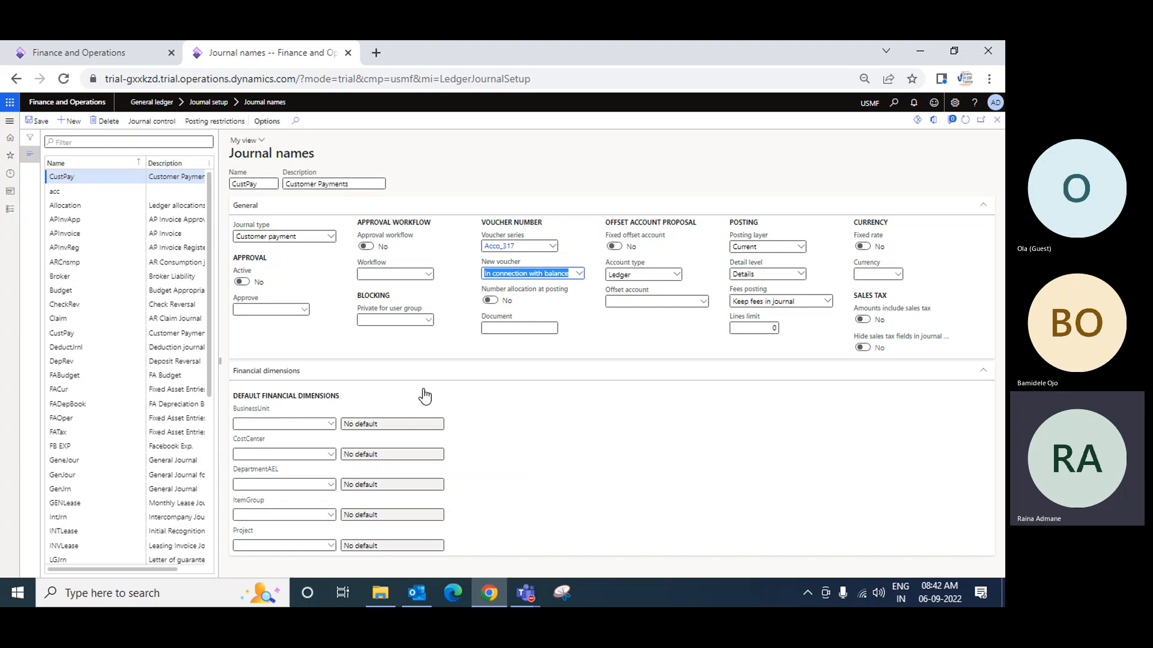
{"action": "left_click", "coordinate": [40, 123]}
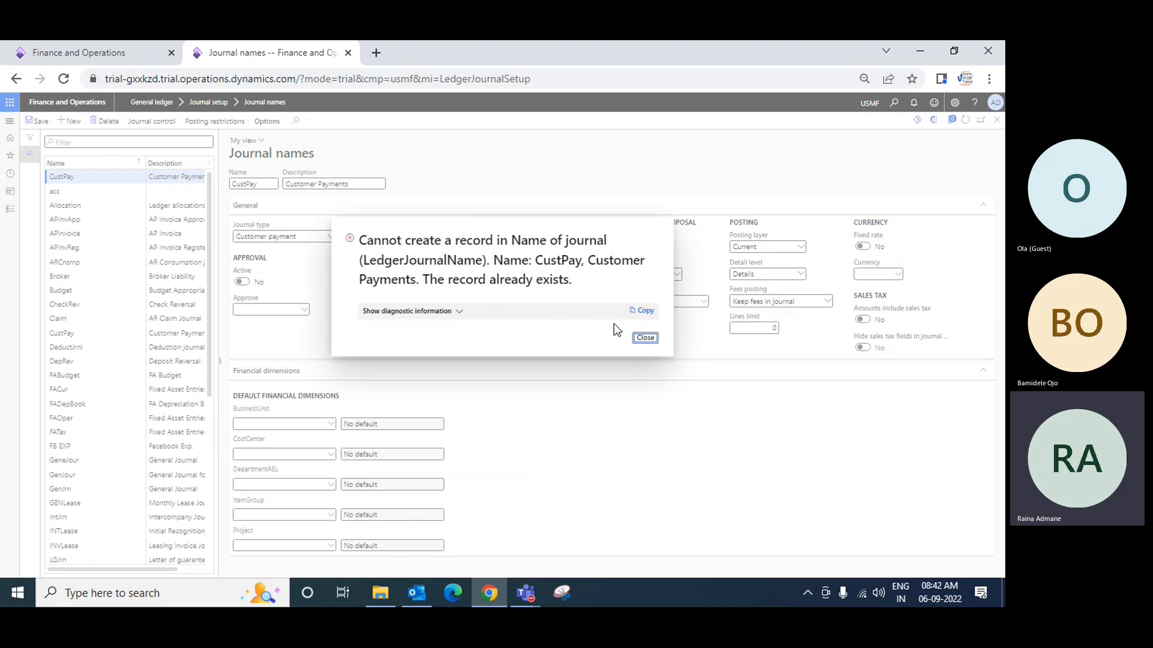
Rename the new journal name to CustPay2 and save the record
{"action": "left_click", "coordinate": [644, 338]}
{"action": "left_click", "coordinate": [266, 186]}
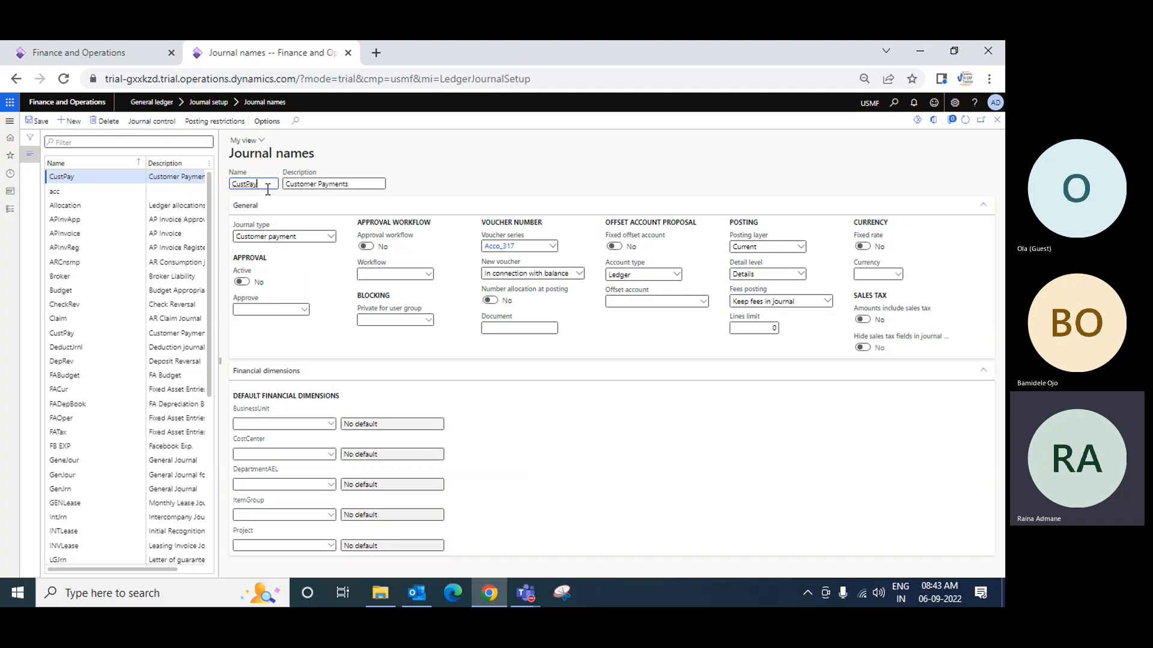
{"action": "type", "text": "2"}
{"action": "key", "text": "Tab"}
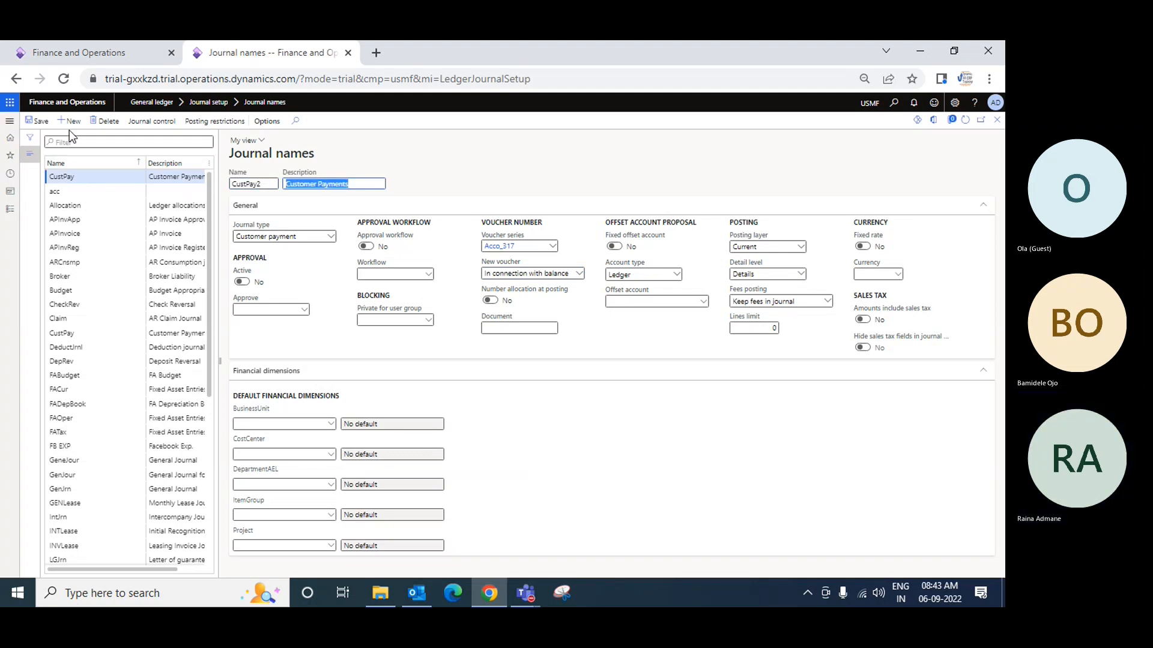
{"action": "left_click", "coordinate": [33, 121]}
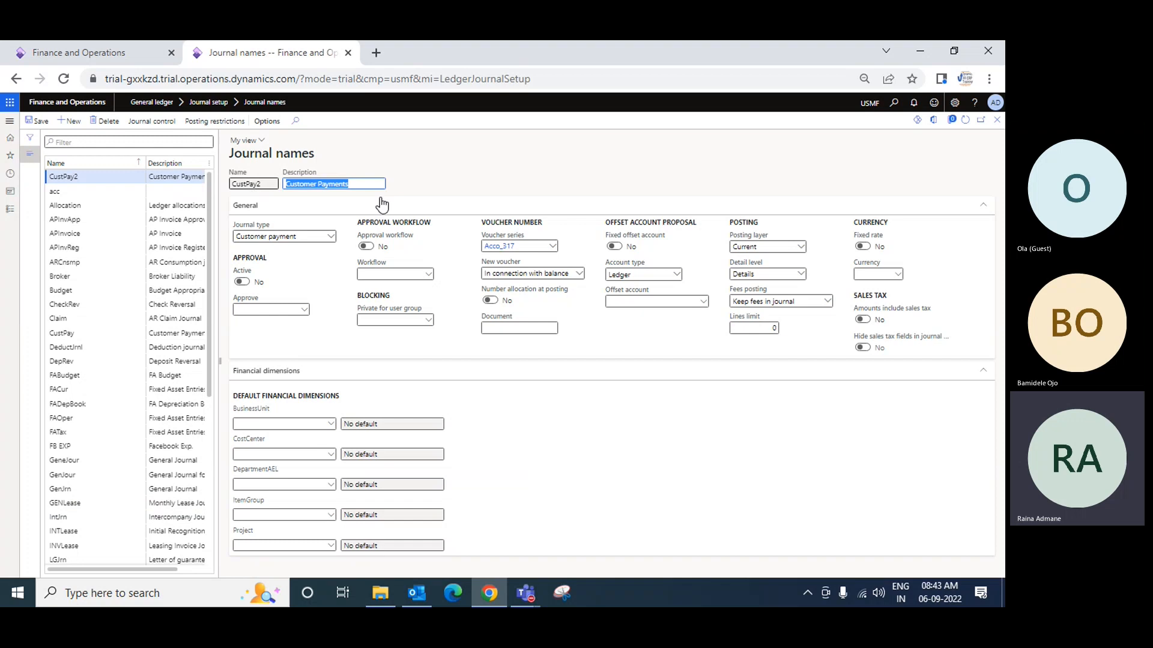
Leave the journal names setup, add the Accounts receivable customer payment journal to the favorites and open it
{"action": "left_click", "coordinate": [997, 120]}
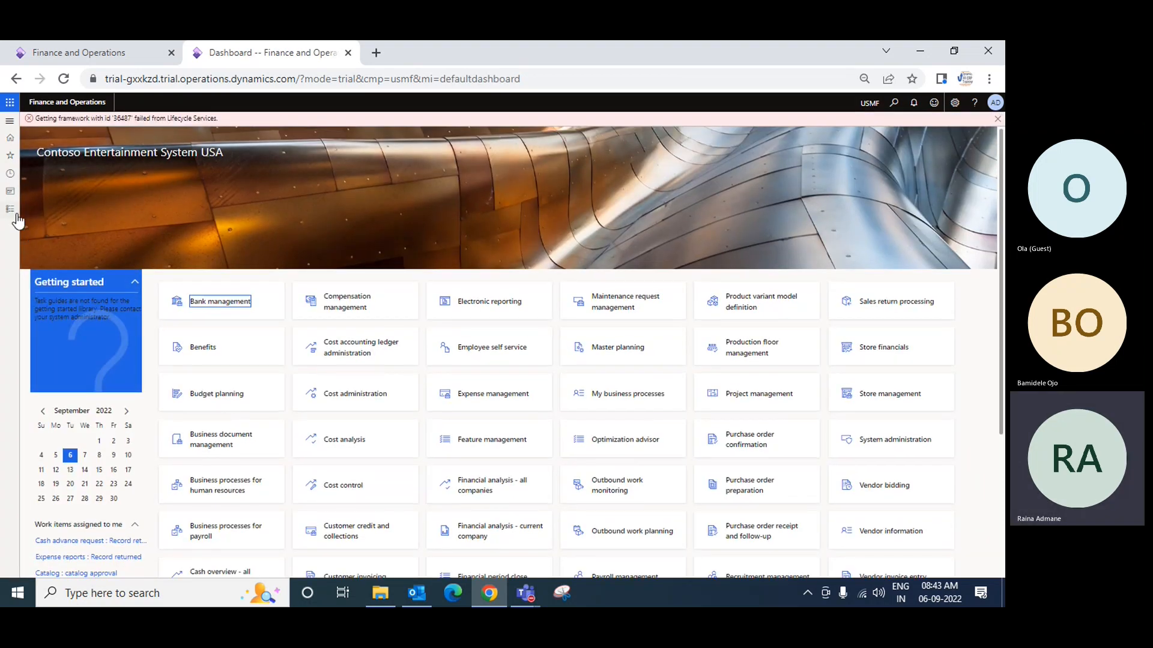
{"action": "left_click", "coordinate": [10, 210]}
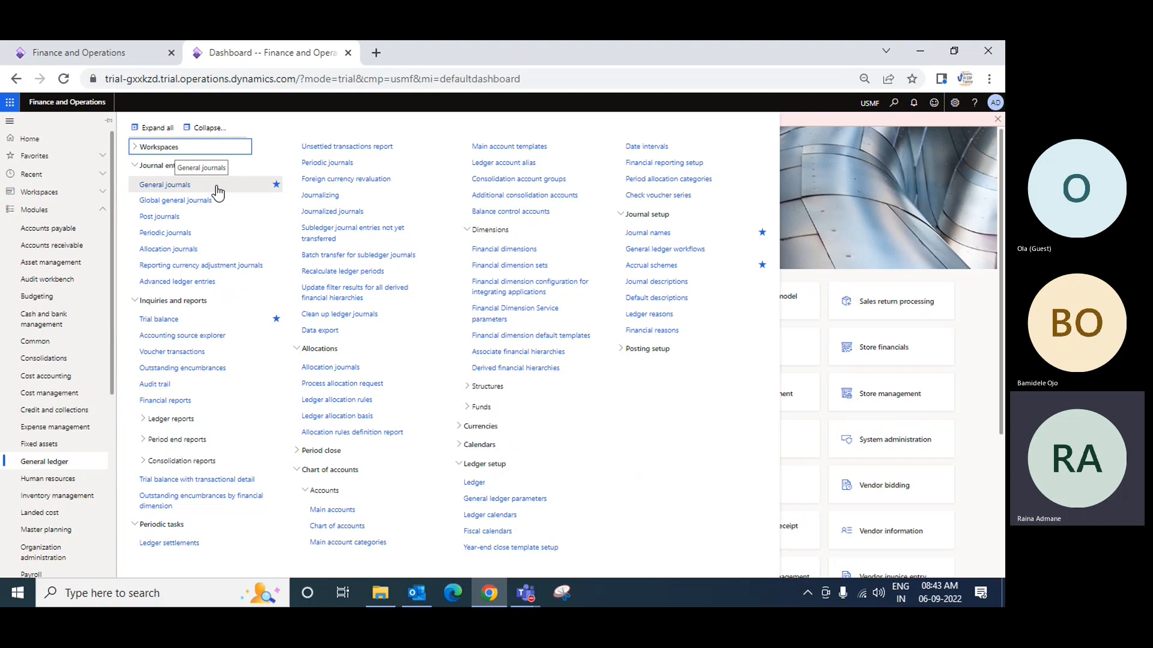
{"action": "left_click", "coordinate": [56, 253]}
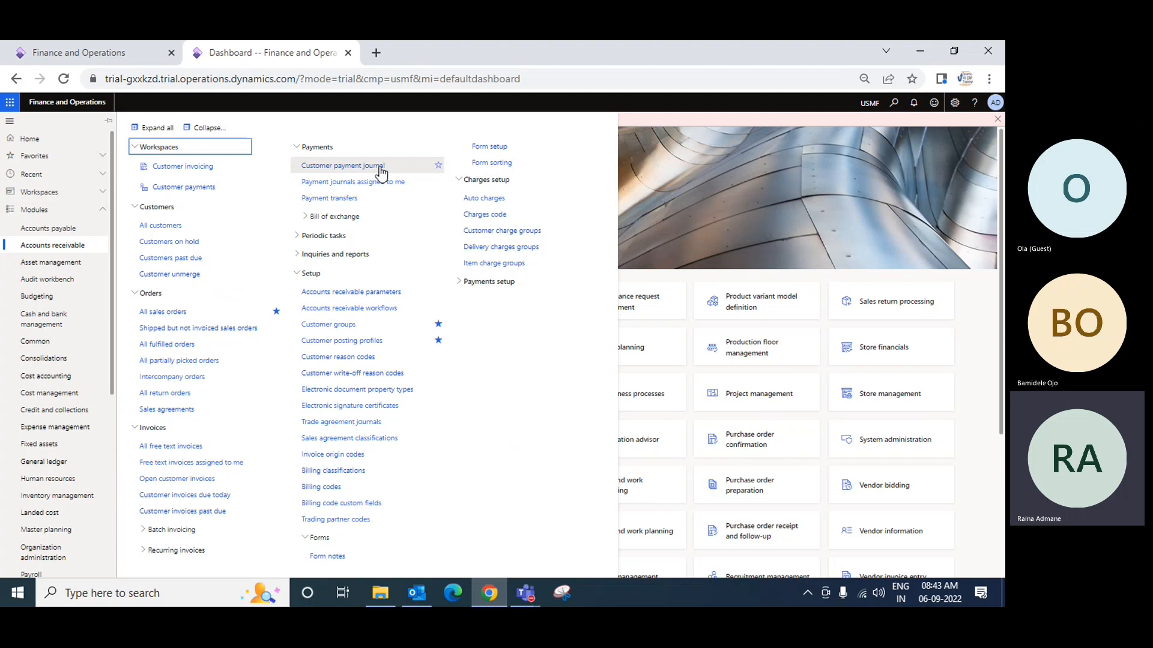
{"action": "left_click", "coordinate": [439, 165]}
{"action": "left_click", "coordinate": [338, 165]}
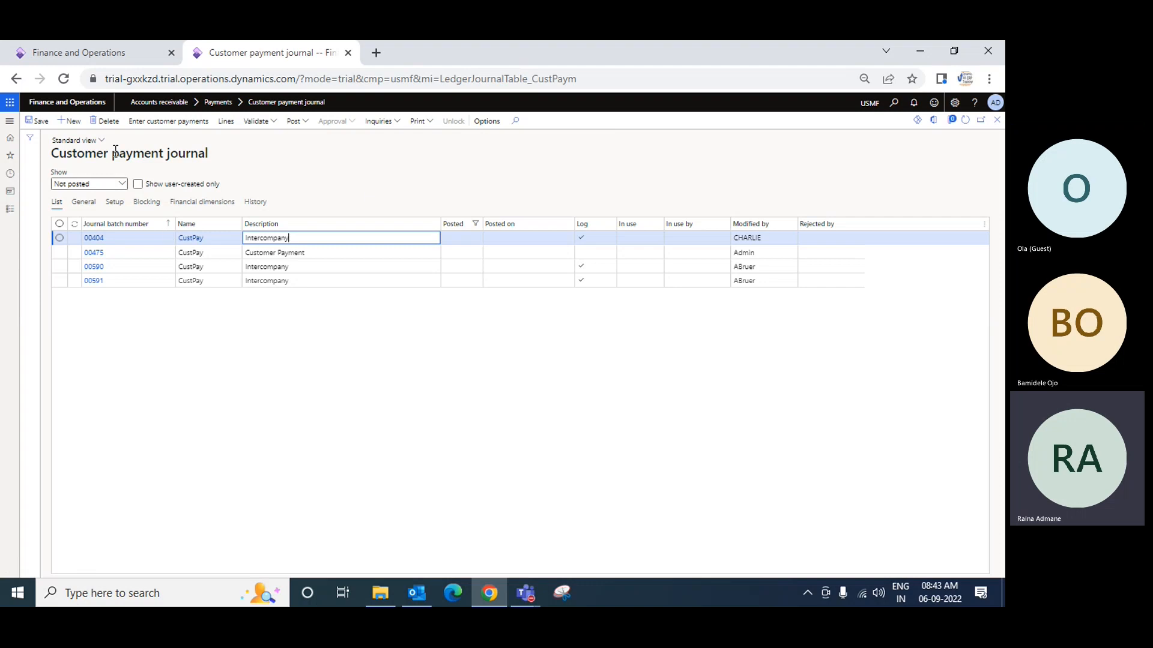
Create a new customer payment journal with the name CustPay2 and the description Customer Payments test
{"action": "left_click", "coordinate": [69, 120]}
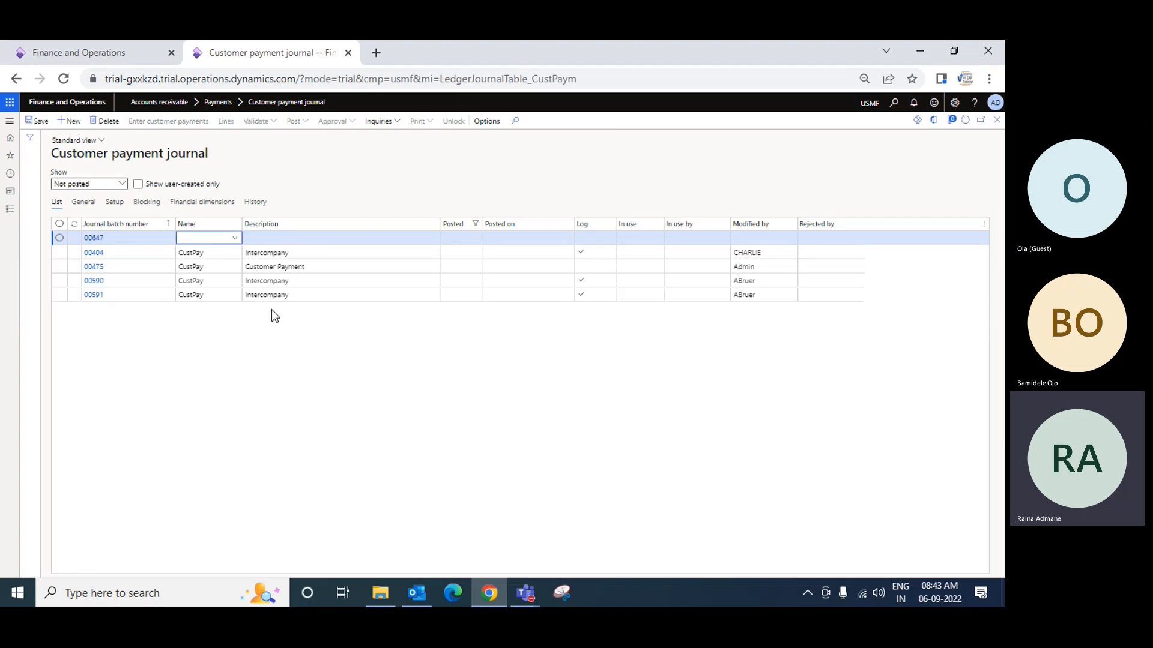
{"action": "left_click", "coordinate": [234, 239]}
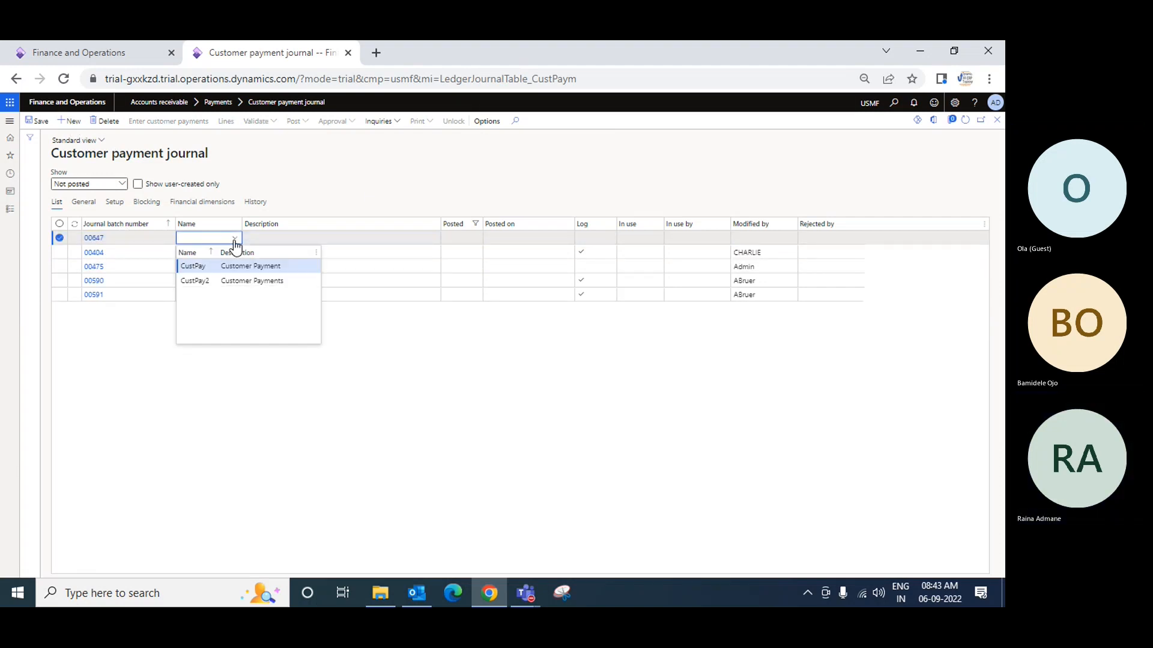
{"action": "left_click", "coordinate": [203, 280]}
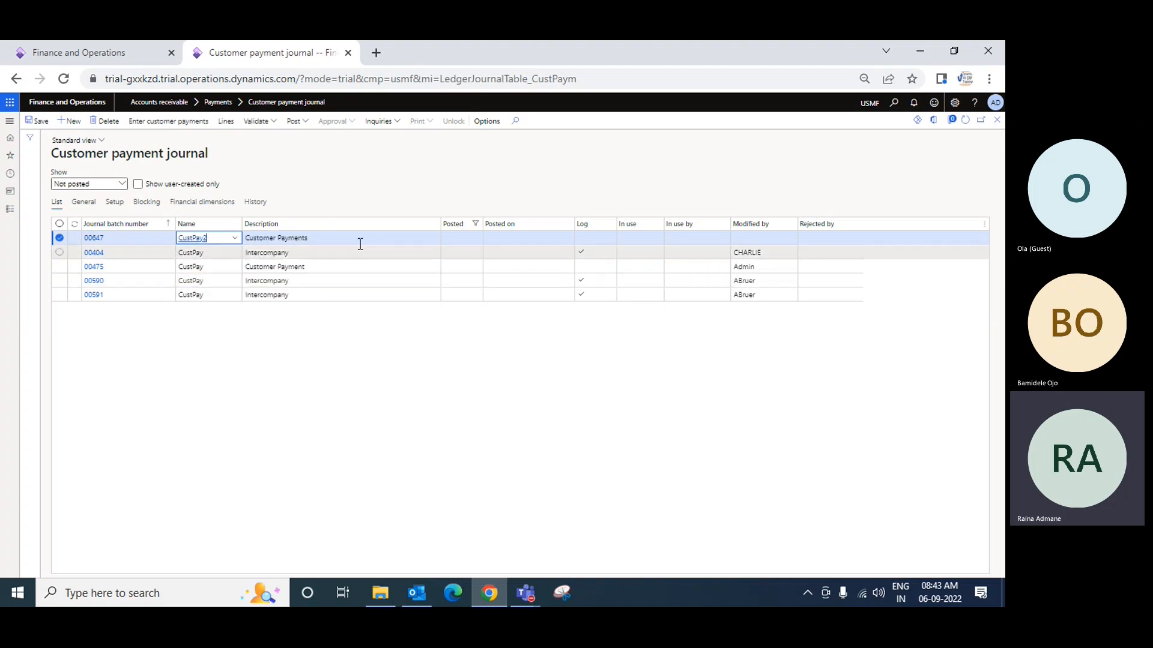
{"action": "left_click", "coordinate": [368, 240]}
{"action": "type", "text": "t"}
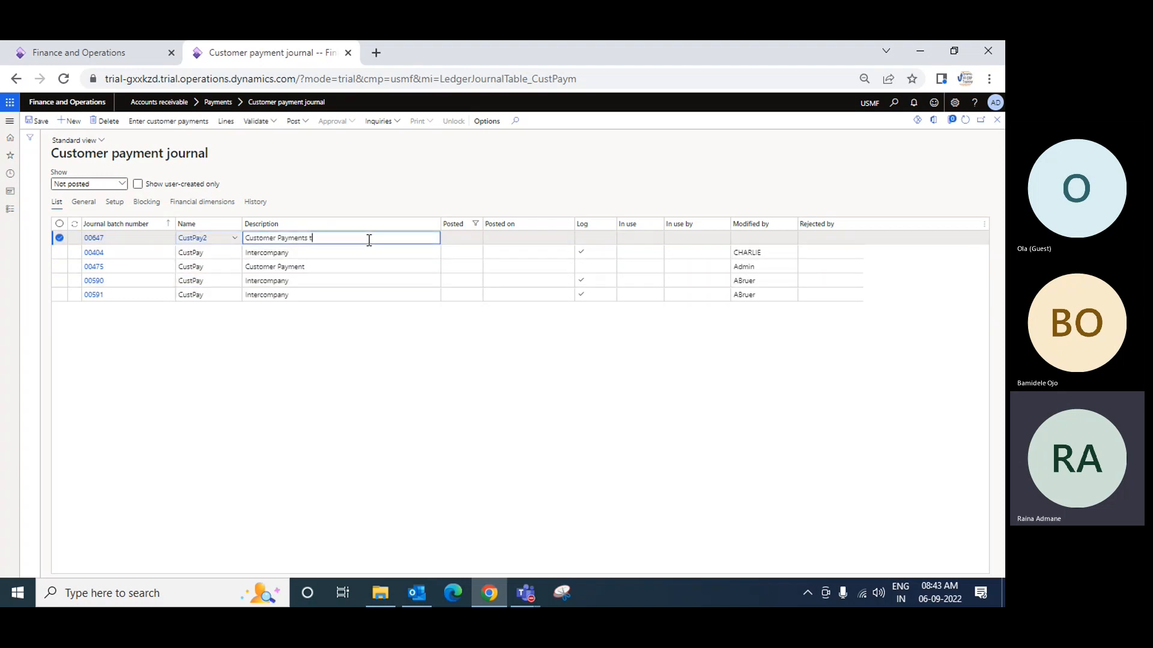
{"action": "type", "text": "r"}
{"action": "key", "text": "Tab"}
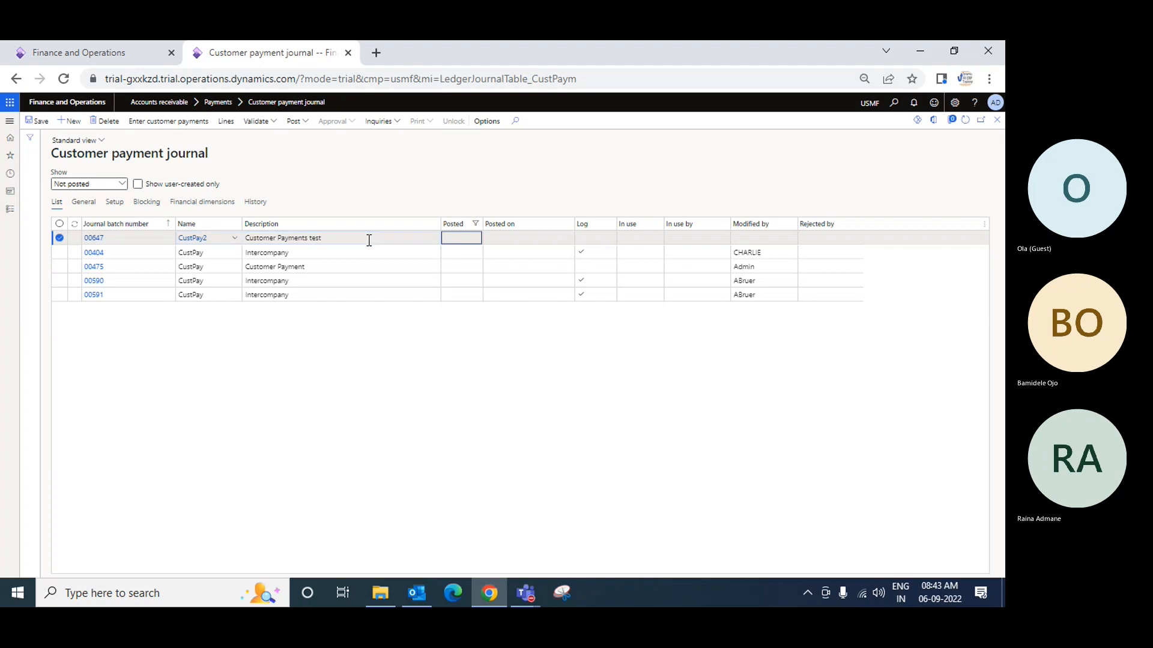
{"action": "key", "text": "Tab"}
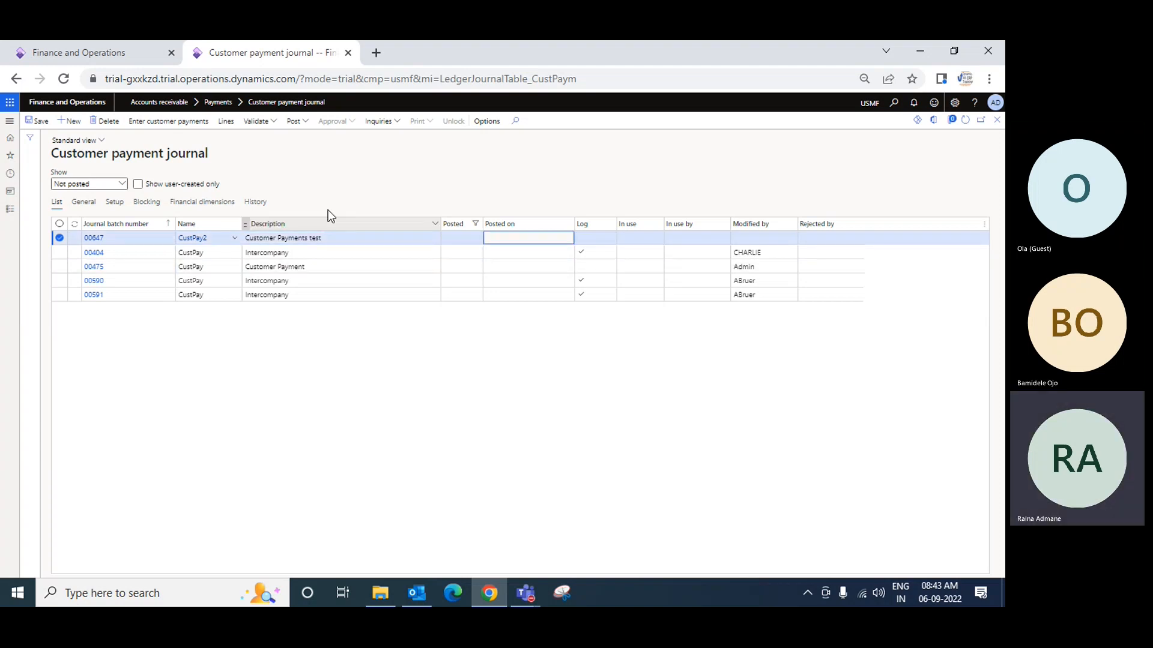
Open the new journal's lines and select the customer account of Bami Incorporation on the first line
{"action": "left_click", "coordinate": [225, 123]}
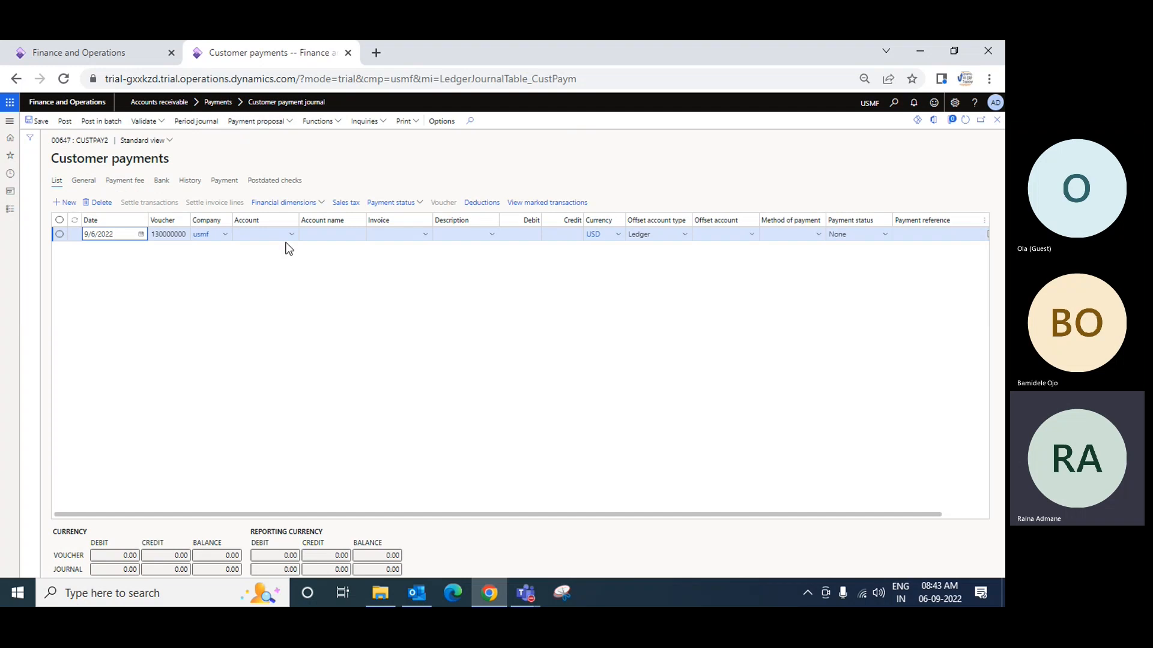
{"action": "key", "text": "Tab"}
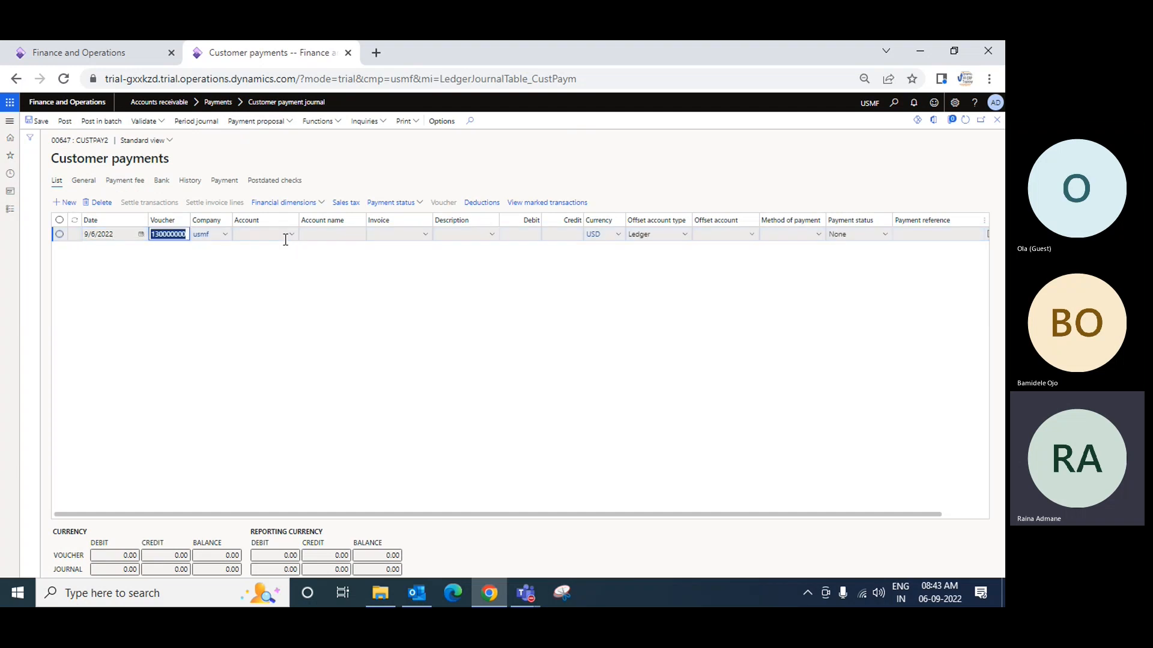
{"action": "key", "text": "Tab"}
{"action": "left_click", "coordinate": [288, 236]}
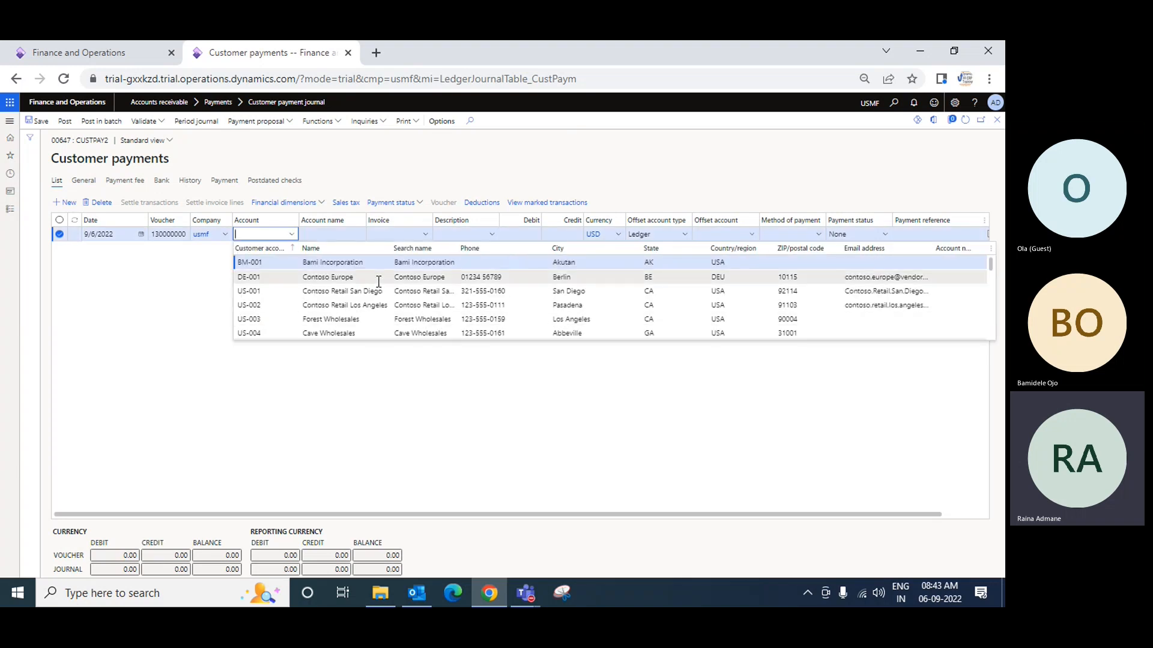
{"action": "left_click", "coordinate": [352, 263]}
{"action": "key", "text": "Tab"}
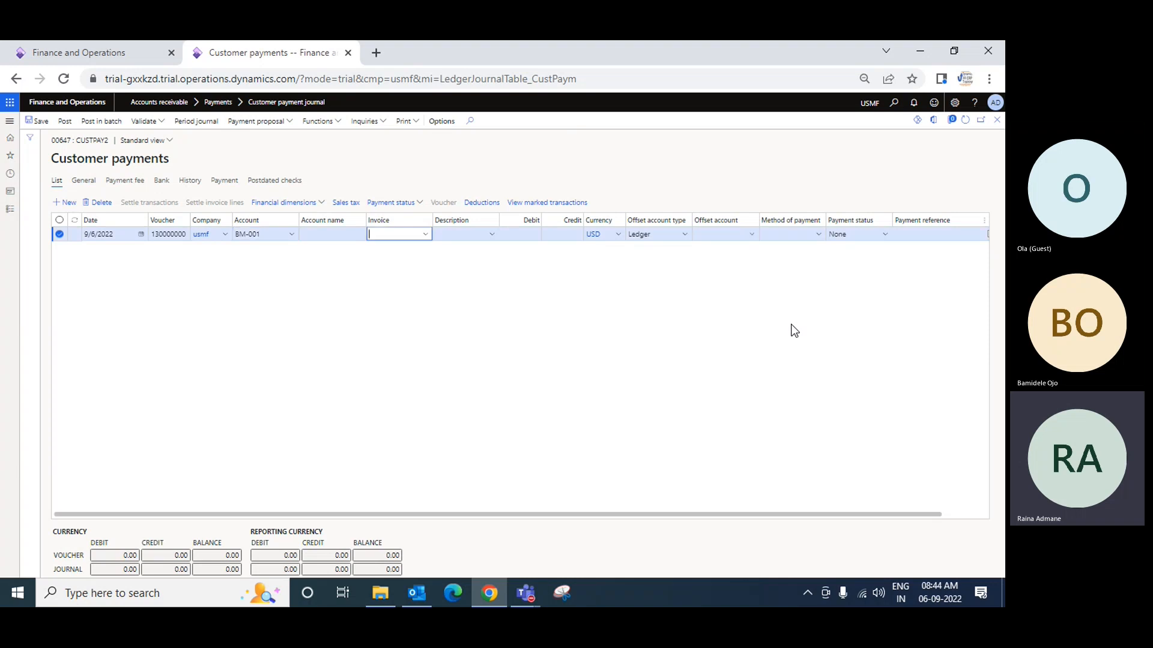
Check the invoice lookup on the payment line and enter a credit amount of 500
{"action": "left_click", "coordinate": [427, 235]}
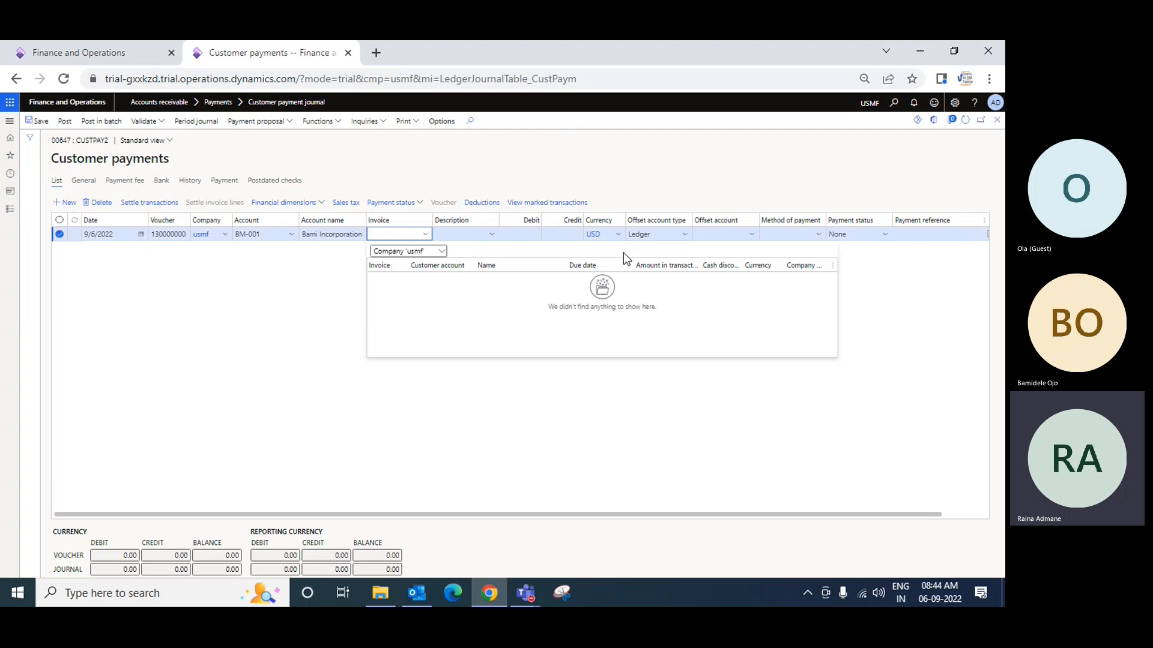
{"action": "key", "text": "Tab"}
{"action": "key", "text": "Tab"}
{"action": "key", "text": "Tab"}
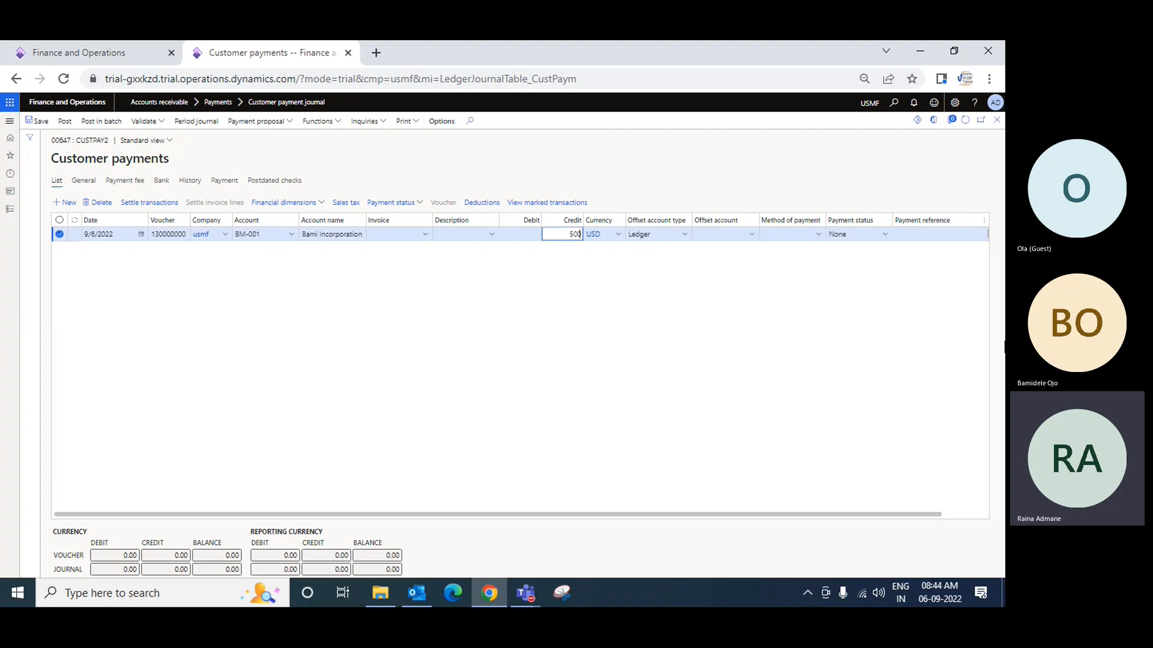
{"action": "key", "text": "Tab"}
{"action": "key", "text": "Tab"}
{"action": "key", "text": "Tab"}
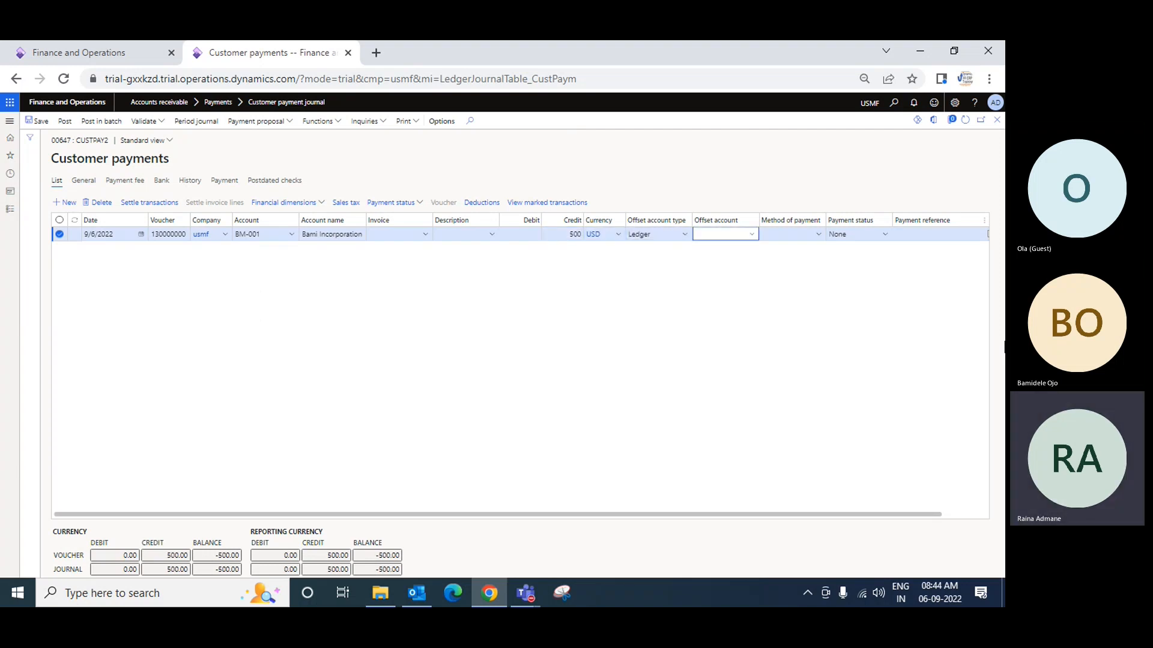
Set the payment line's offset account type to Bank and open the offset account lookup
{"action": "key", "text": "shift+Tab"}
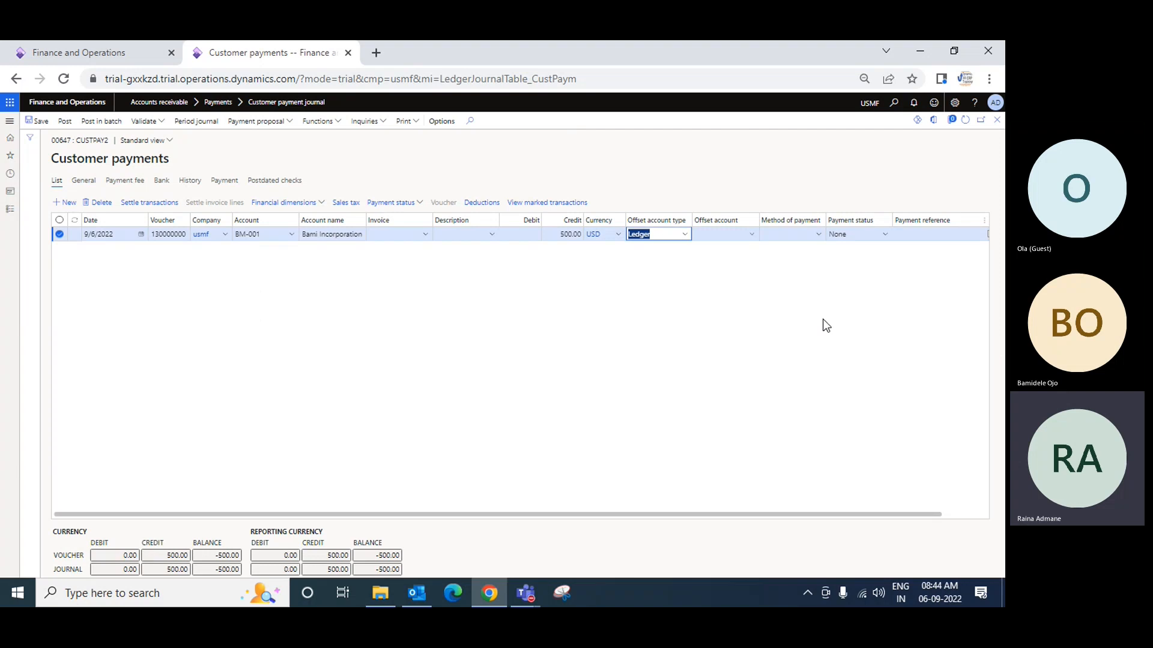
{"action": "left_click", "coordinate": [685, 234]}
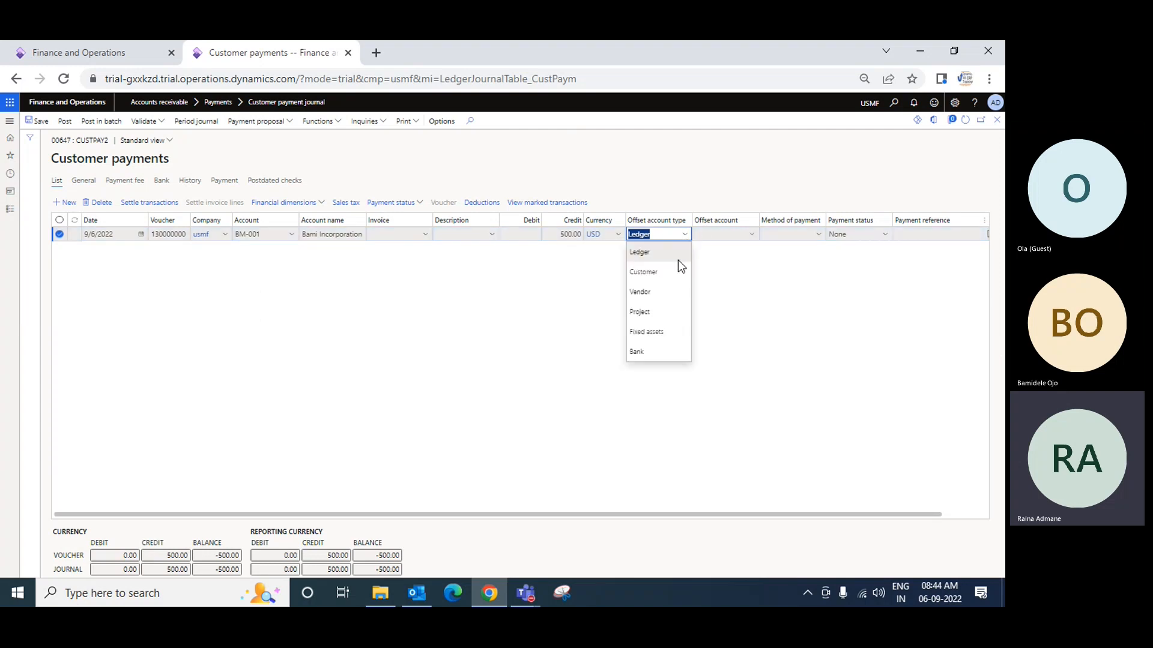
{"action": "left_click", "coordinate": [647, 355]}
{"action": "key", "text": "Tab"}
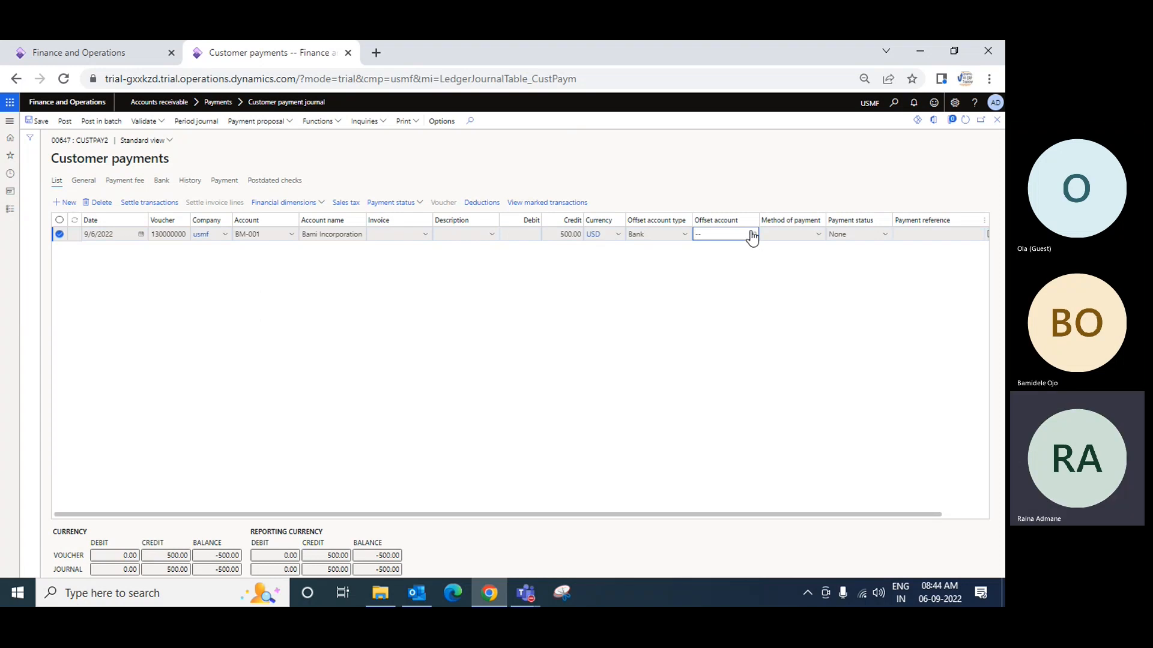
{"action": "left_click", "coordinate": [751, 235]}
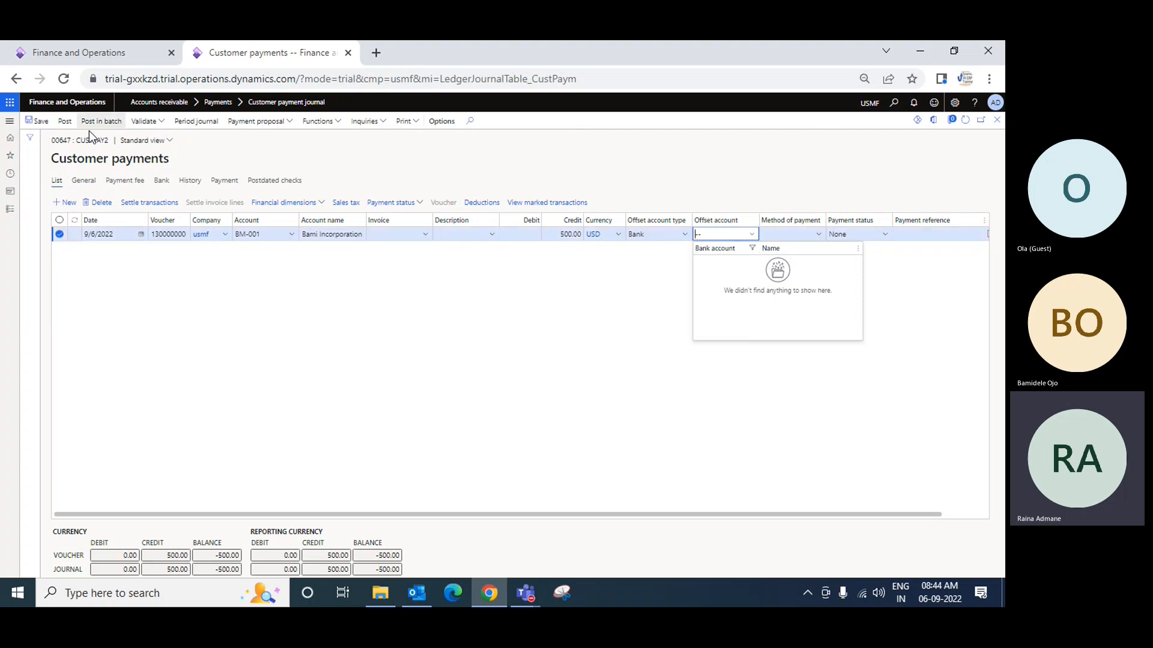
Switch to the other Finance and Operations browser tab and open the Bank accounts list of Cash and bank management
{"action": "left_click", "coordinate": [66, 54]}
{"action": "left_click", "coordinate": [609, 322]}
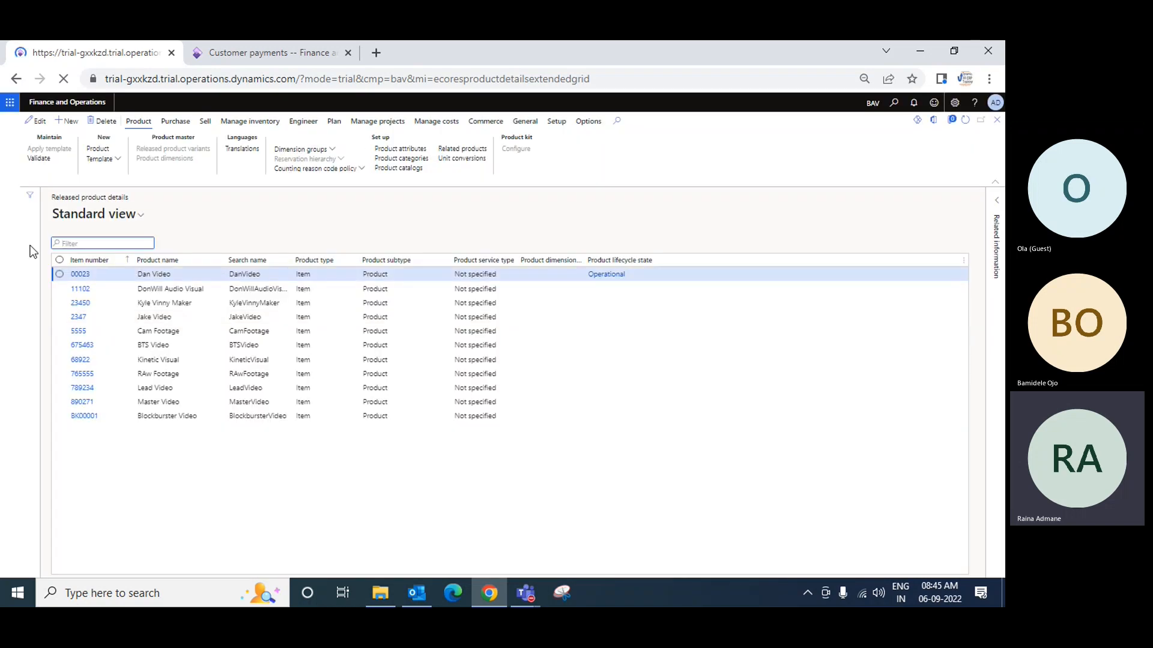
{"action": "left_click", "coordinate": [10, 211]}
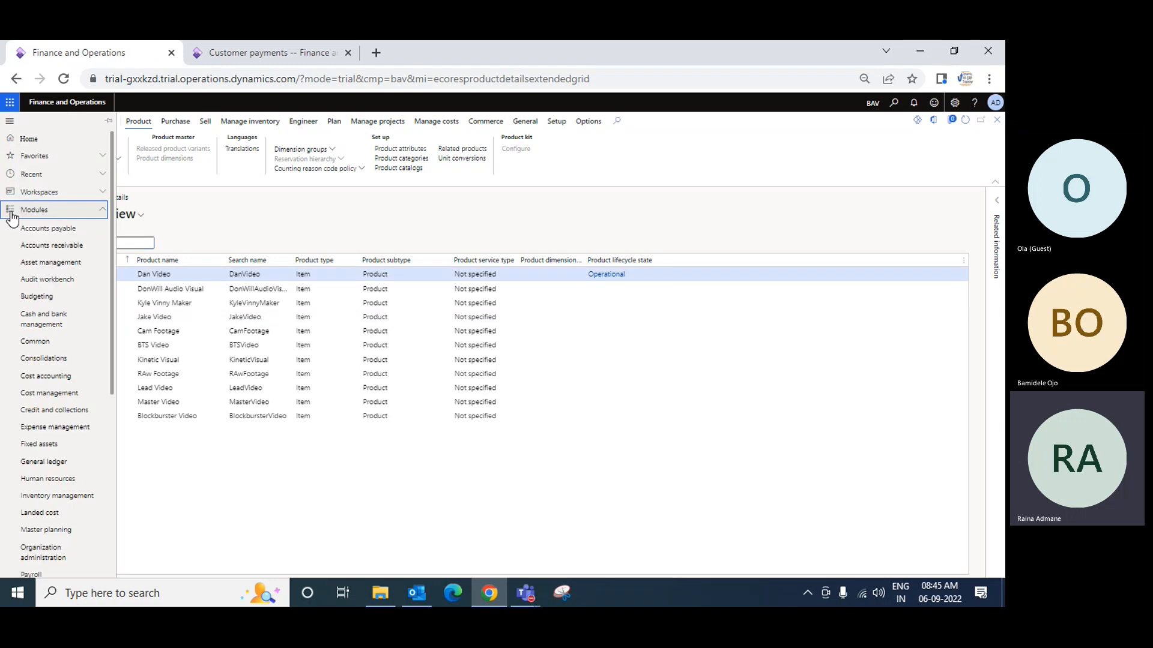
{"action": "left_click", "coordinate": [45, 324]}
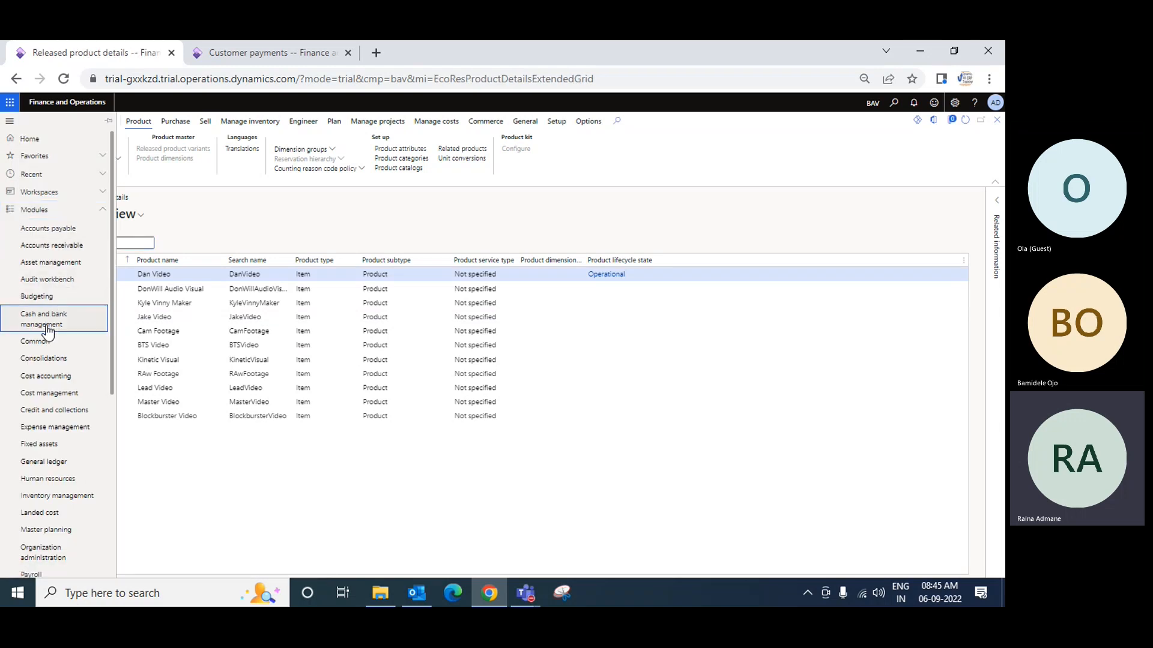
{"action": "left_click", "coordinate": [201, 292]}
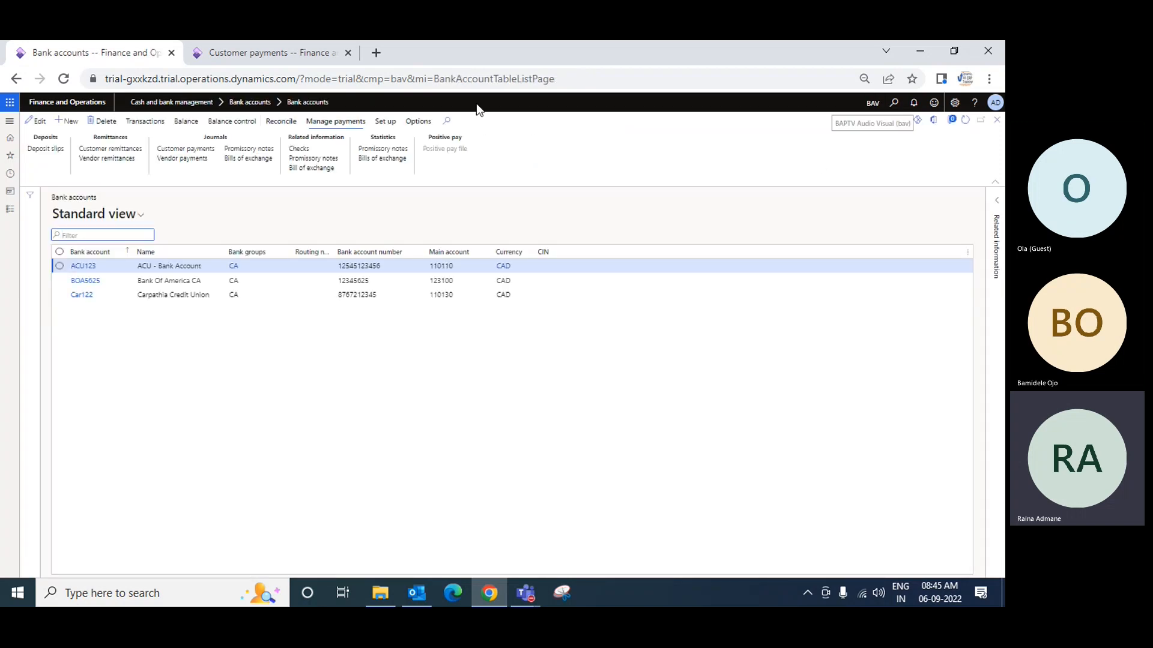
Check the company used by the payment journal and switch the Bank accounts page to company USMF
{"action": "left_click", "coordinate": [270, 51]}
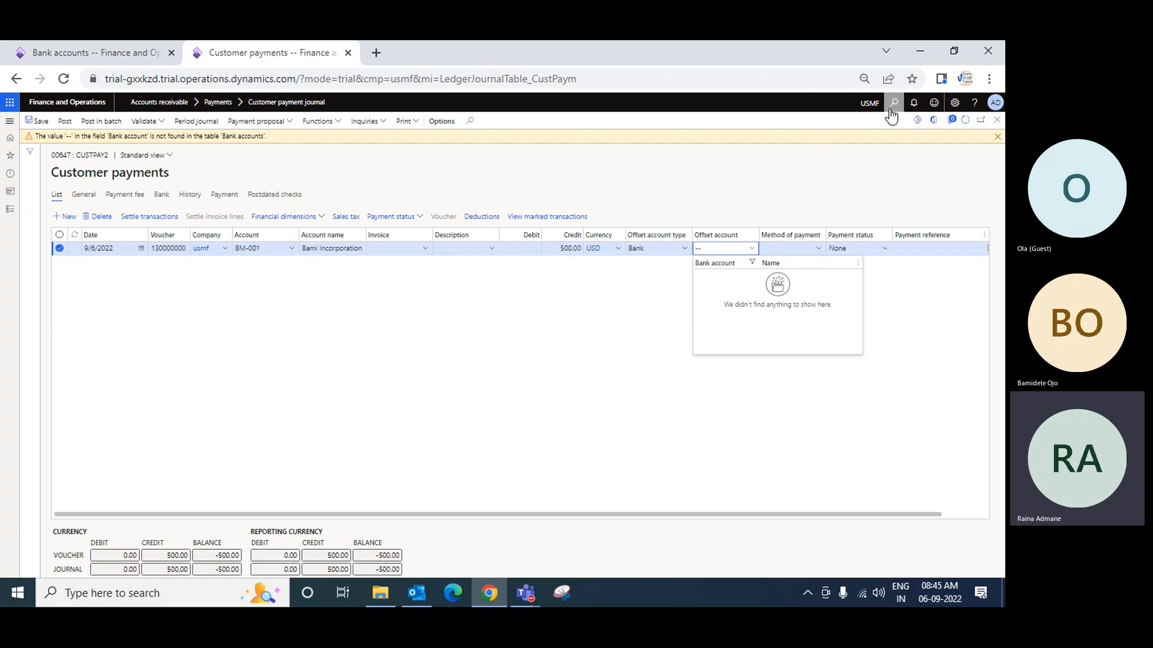
{"action": "left_click", "coordinate": [90, 52]}
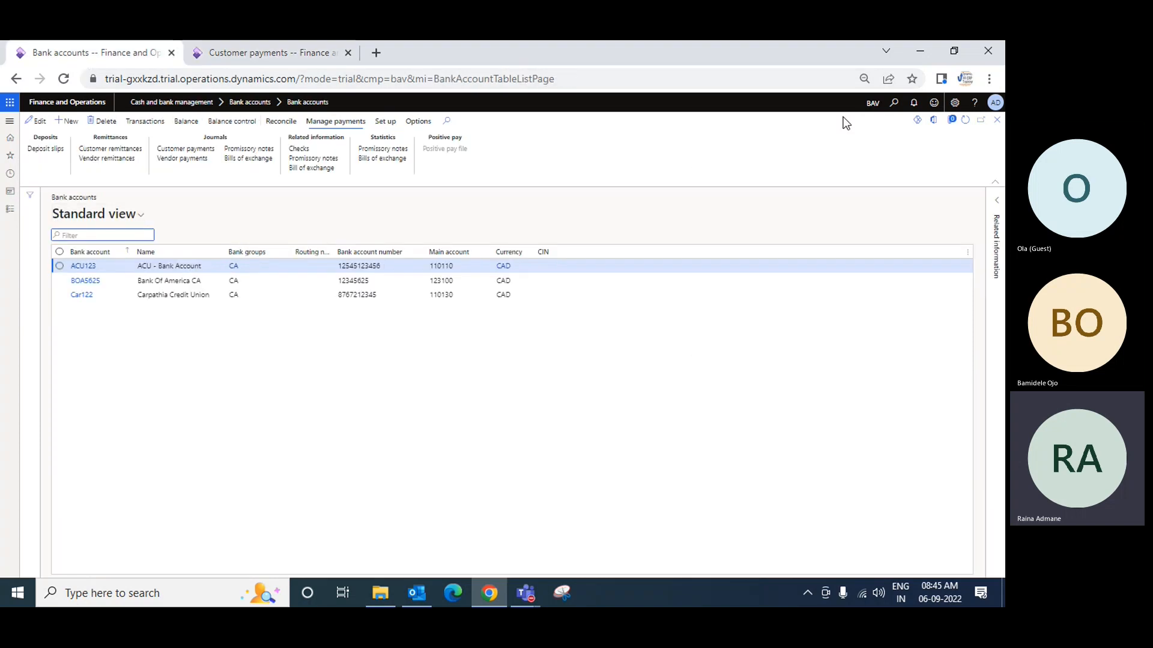
{"action": "left_click", "coordinate": [872, 104]}
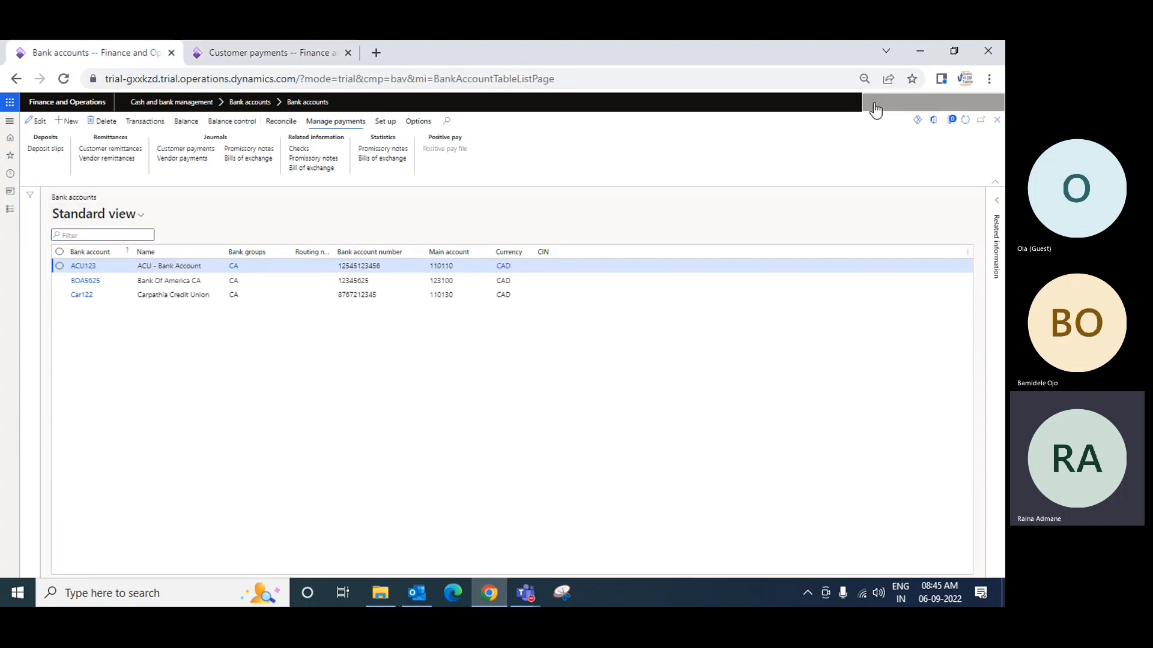
{"action": "type", "text": "USMF"}
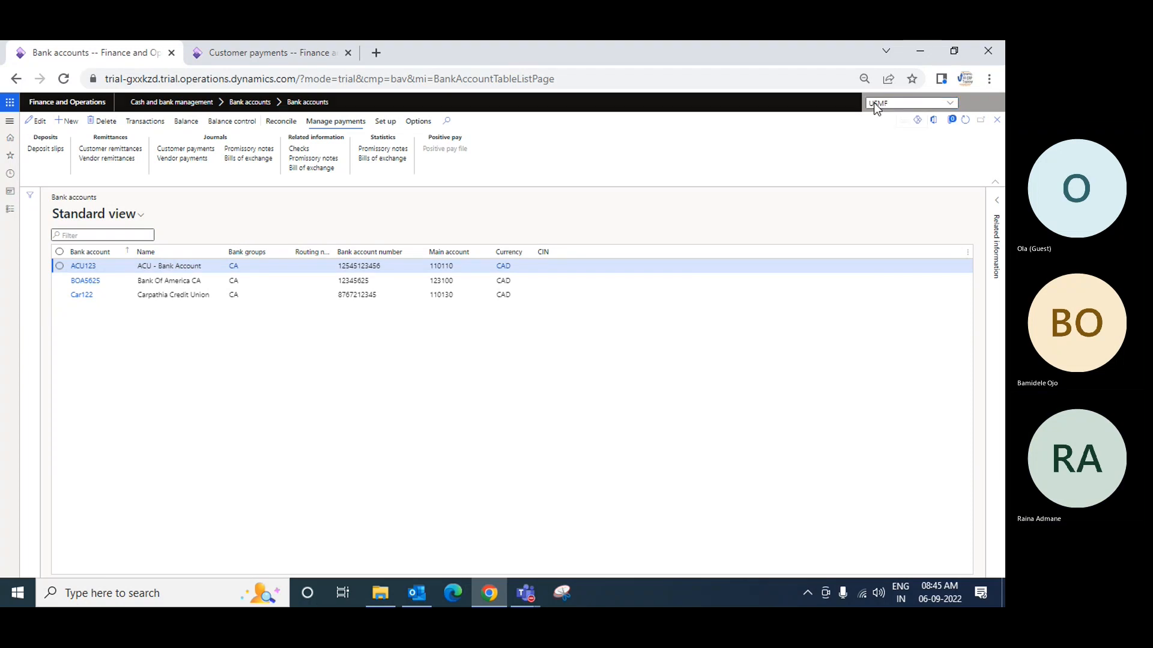
{"action": "key", "text": "Return"}
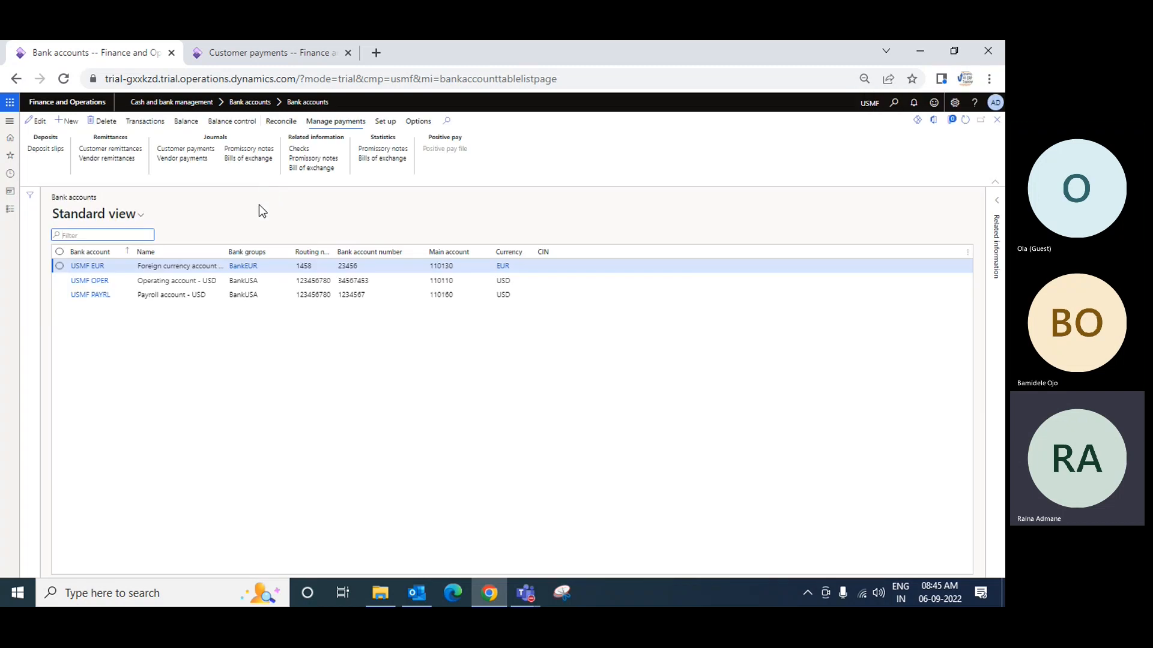
Open the details of the USMF OPER bank account, review them and return to the bank accounts list
{"action": "left_click", "coordinate": [86, 282]}
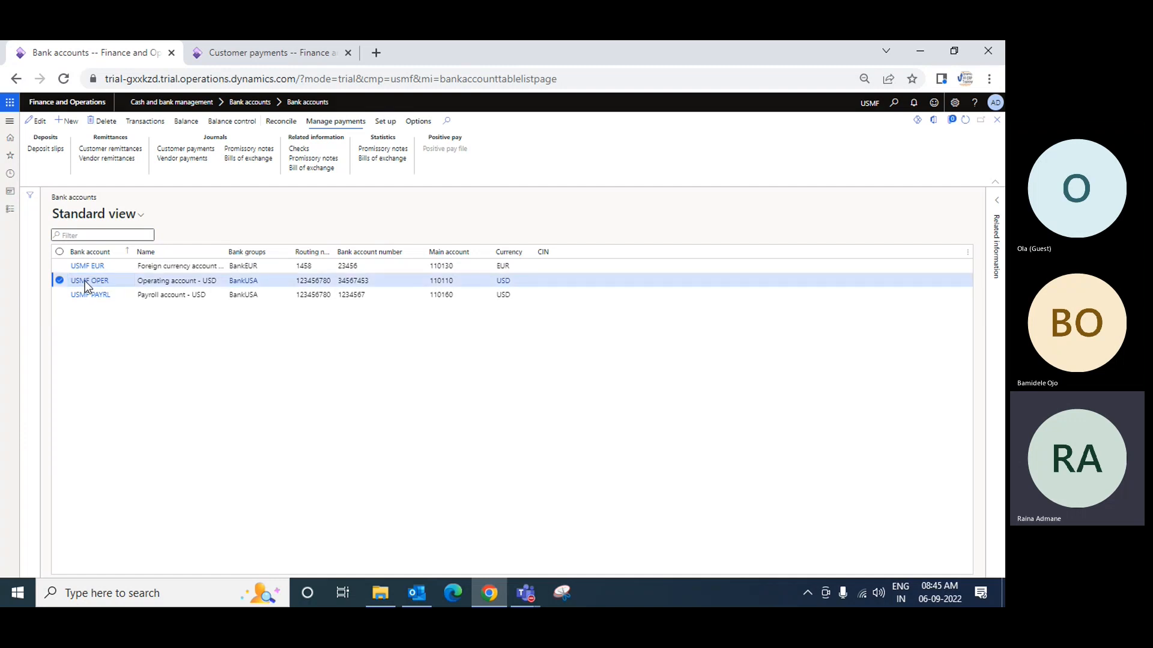
{"action": "left_click", "coordinate": [84, 280]}
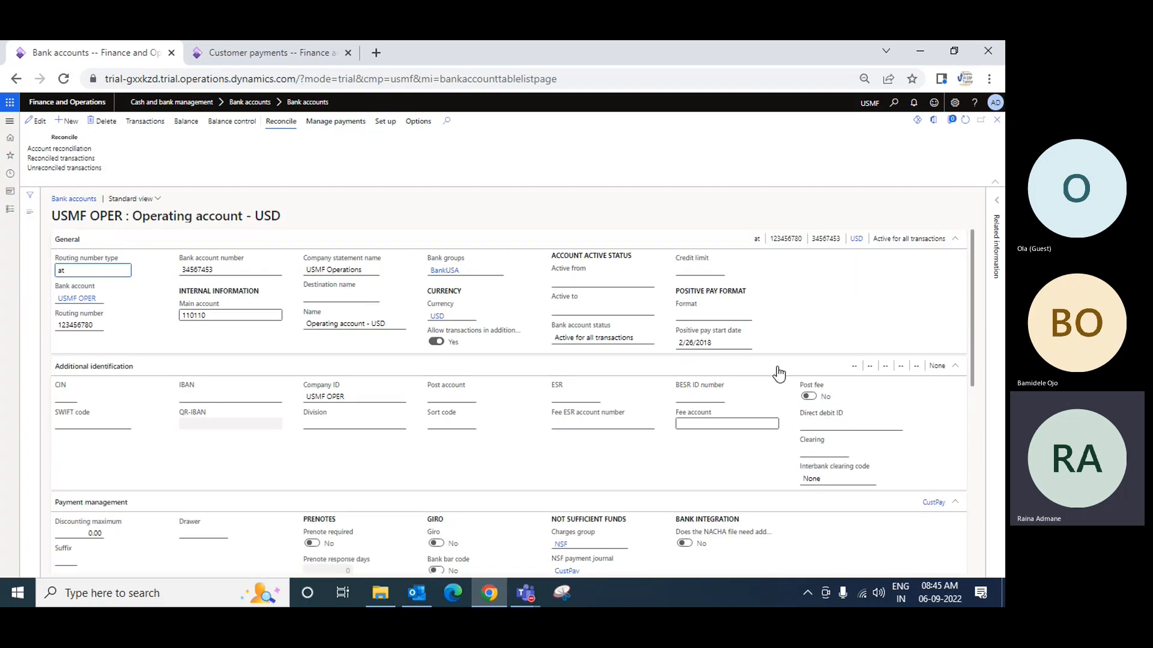
{"action": "scroll", "coordinate": [778, 373], "scroll_direction": "down", "scroll_amount": 3}
{"action": "scroll", "coordinate": [779, 373], "scroll_direction": "up", "scroll_amount": 3}
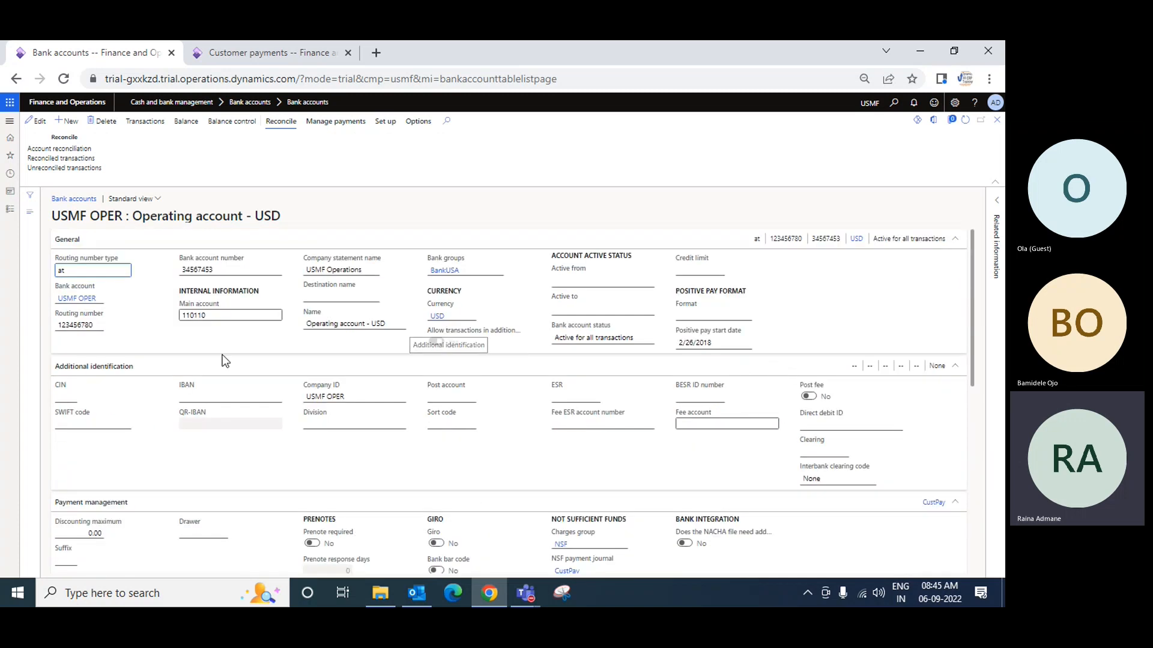
{"action": "left_click", "coordinate": [997, 121]}
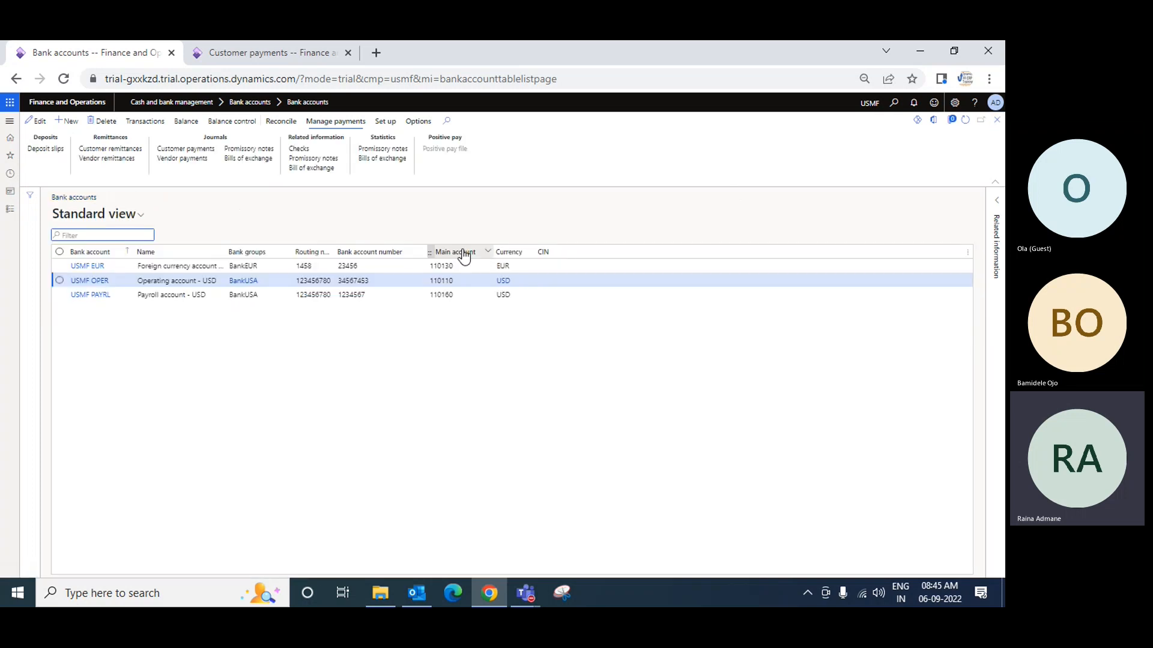
Return to the customer payment journal, reselect Bank as the offset account type and choose USMF OPER as the offset account
{"action": "left_click", "coordinate": [296, 52]}
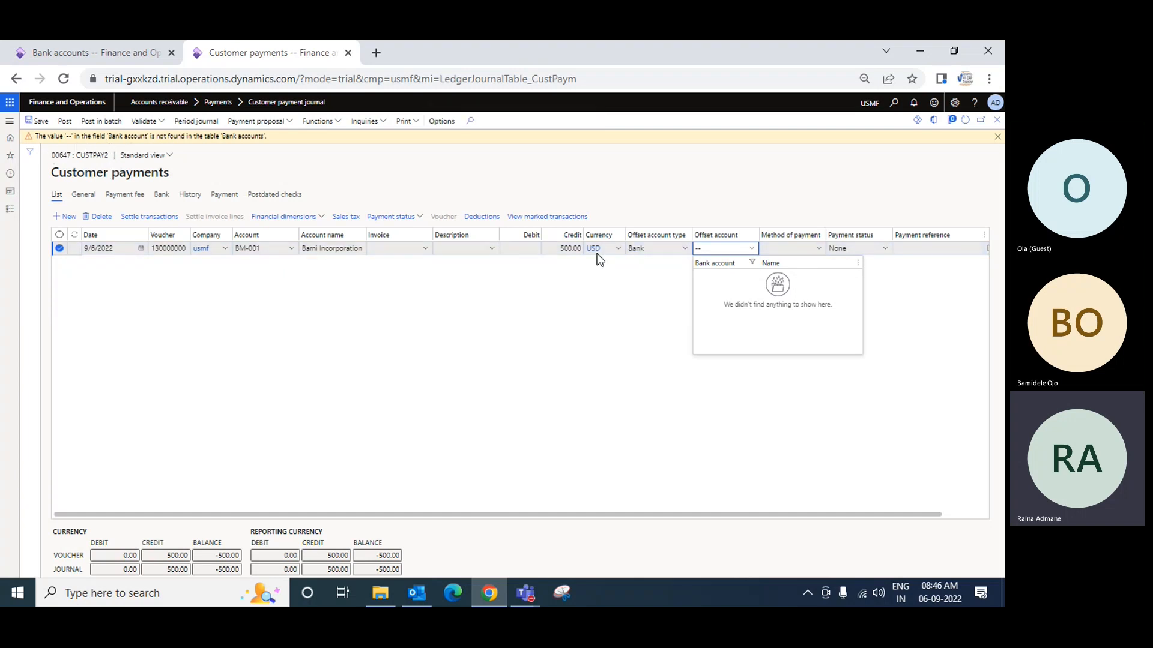
{"action": "left_click", "coordinate": [684, 249]}
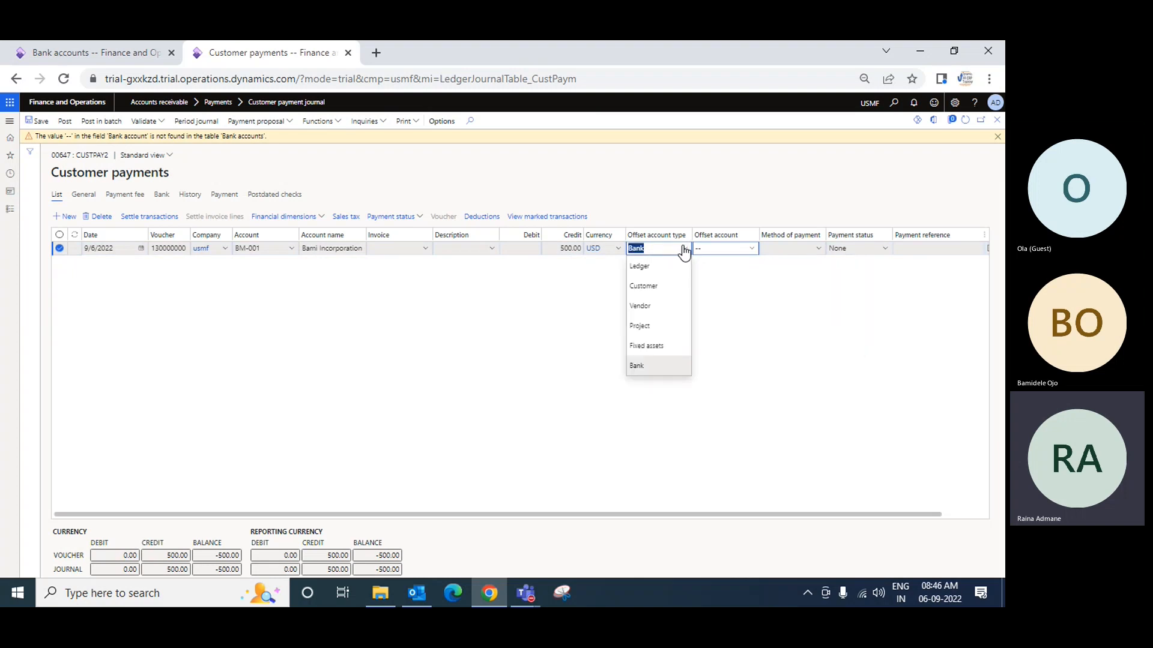
{"action": "left_click", "coordinate": [652, 368]}
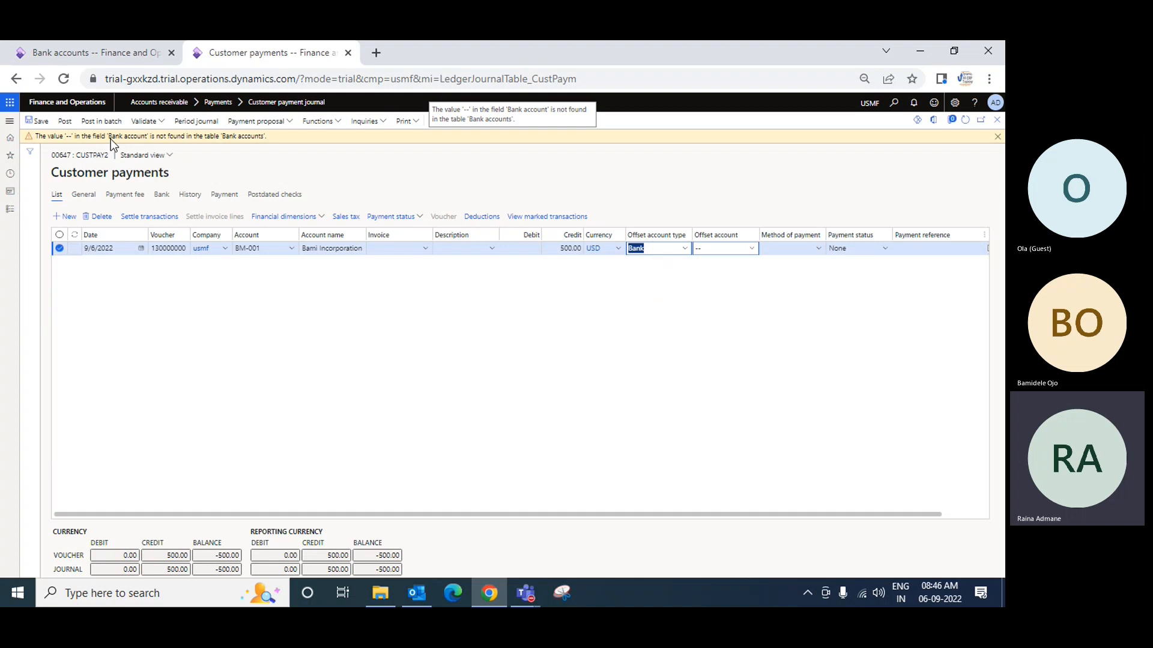
{"action": "left_click", "coordinate": [716, 248]}
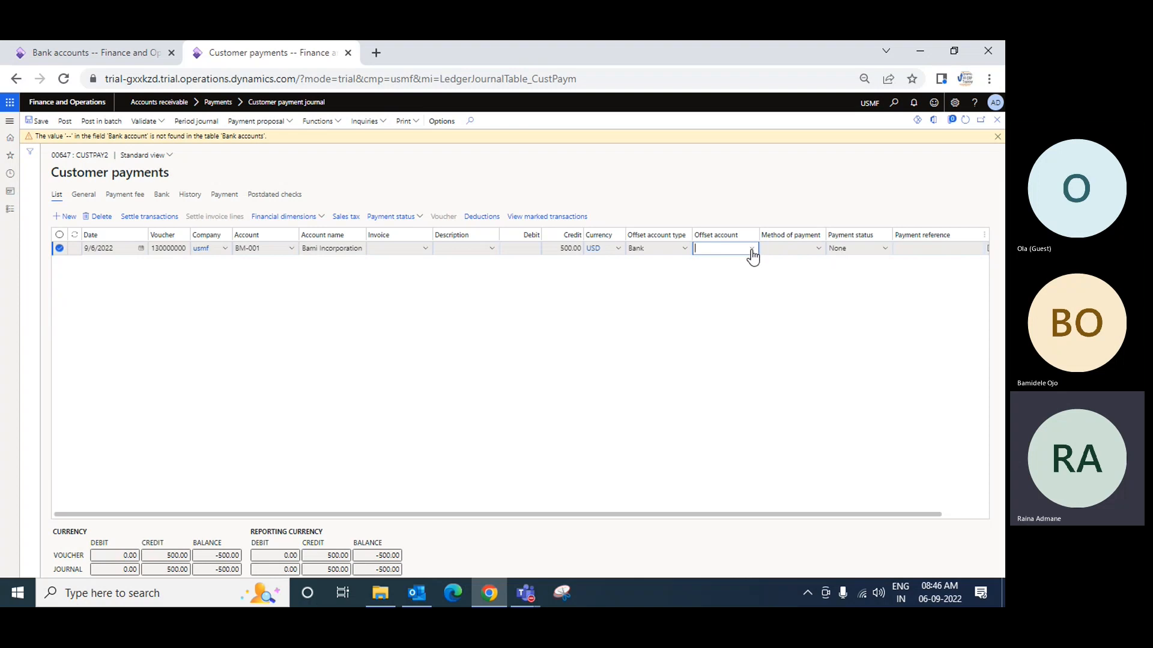
{"action": "left_click", "coordinate": [752, 251]}
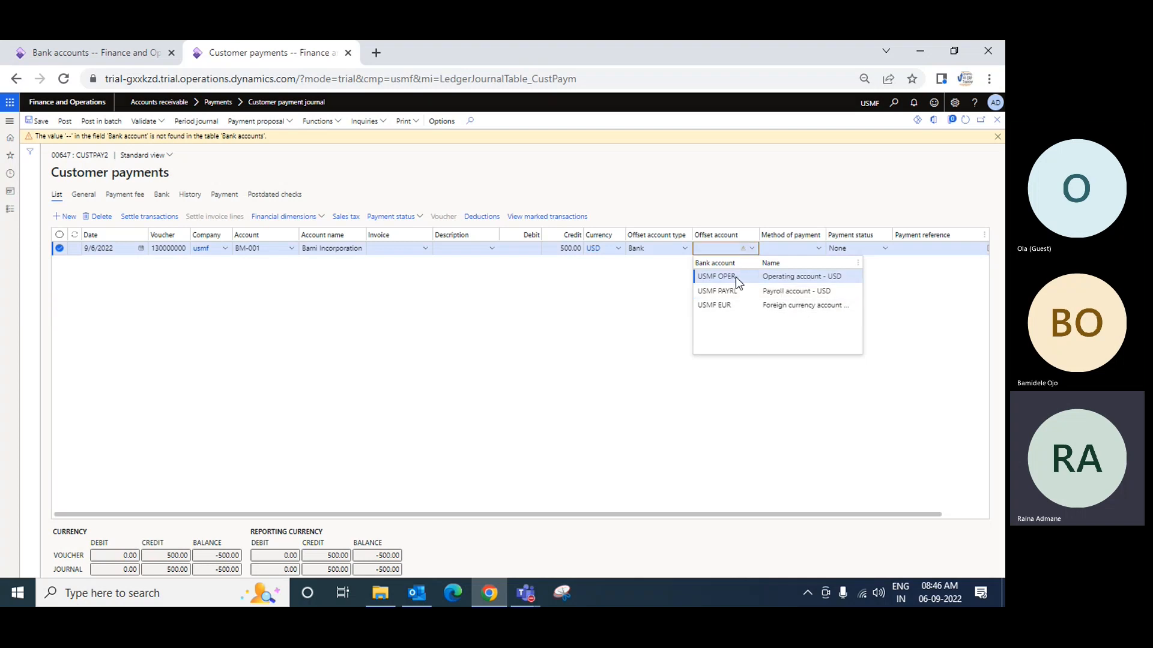
{"action": "left_click", "coordinate": [736, 276]}
{"action": "key", "text": "Tab"}
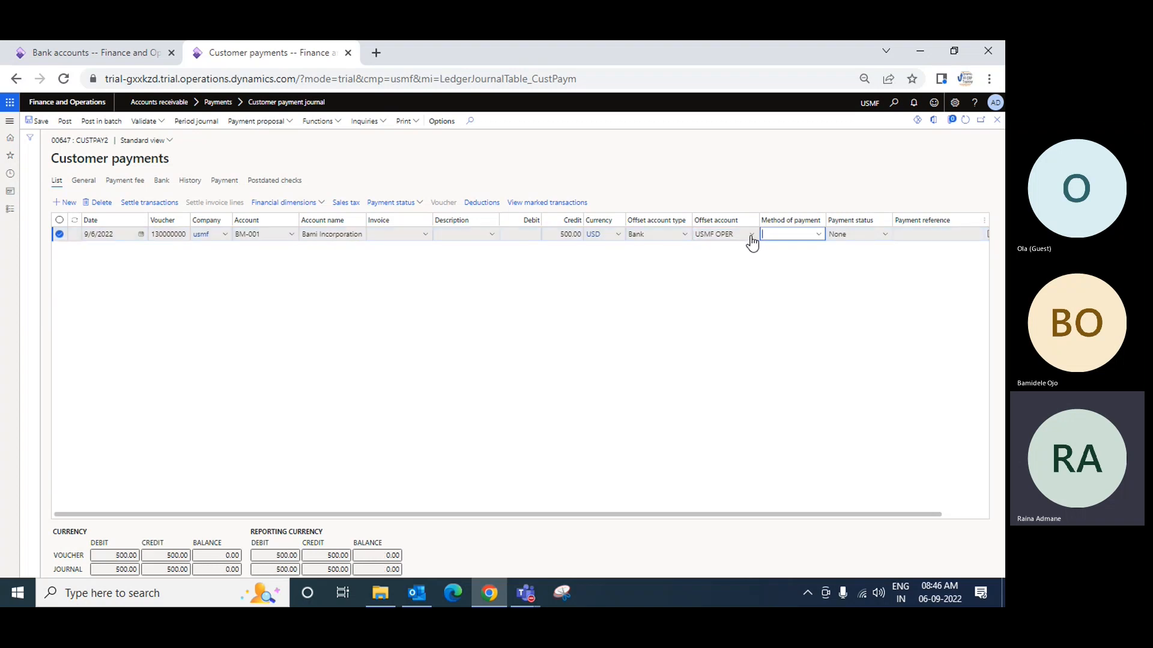
Set the payment line's method of payment to ELECTRONIC and save the journal line
{"action": "left_click", "coordinate": [819, 235]}
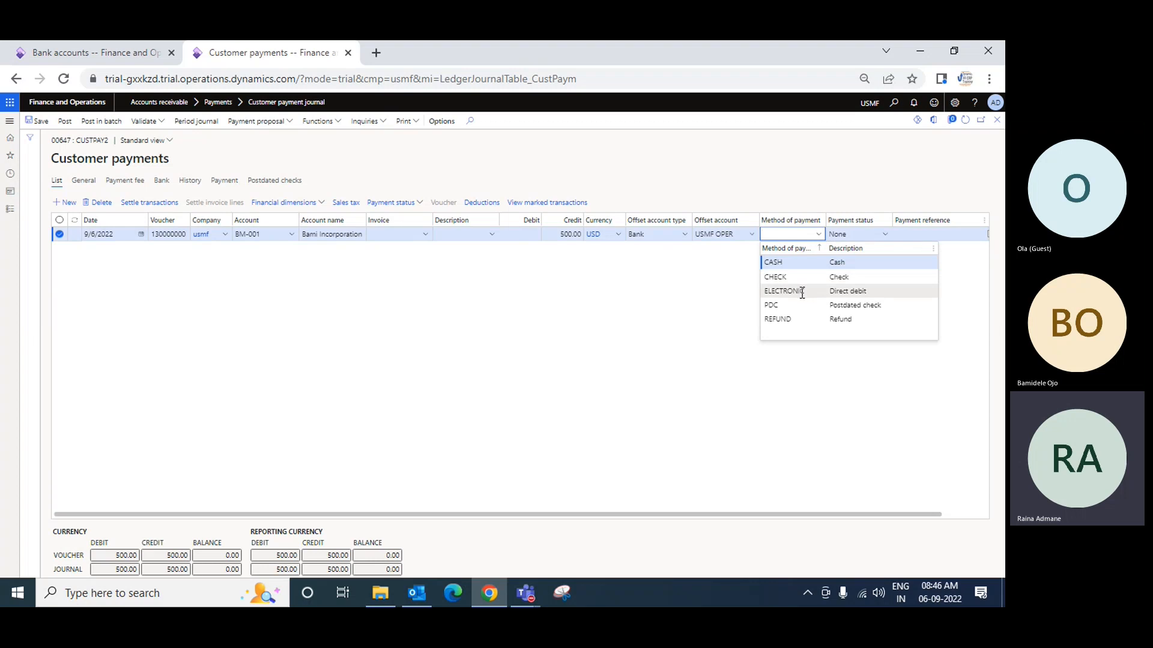
{"action": "left_click", "coordinate": [934, 292]}
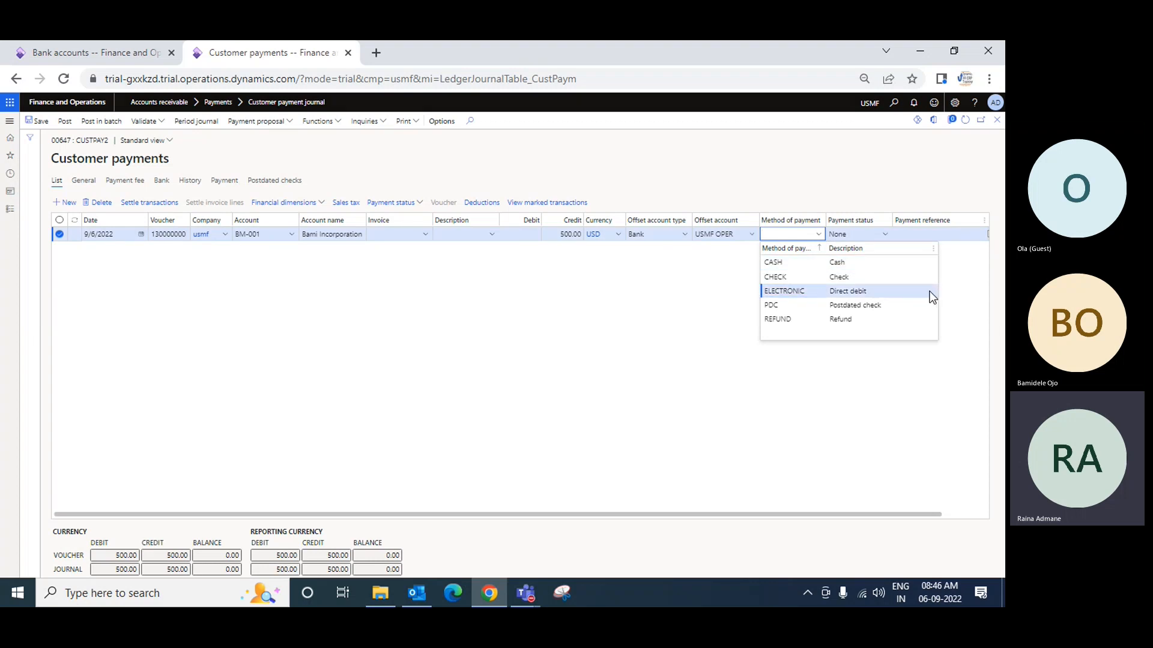
{"action": "left_click", "coordinate": [933, 293]}
{"action": "key", "text": "Tab"}
{"action": "key", "text": "Tab"}
{"action": "key", "text": "Tab"}
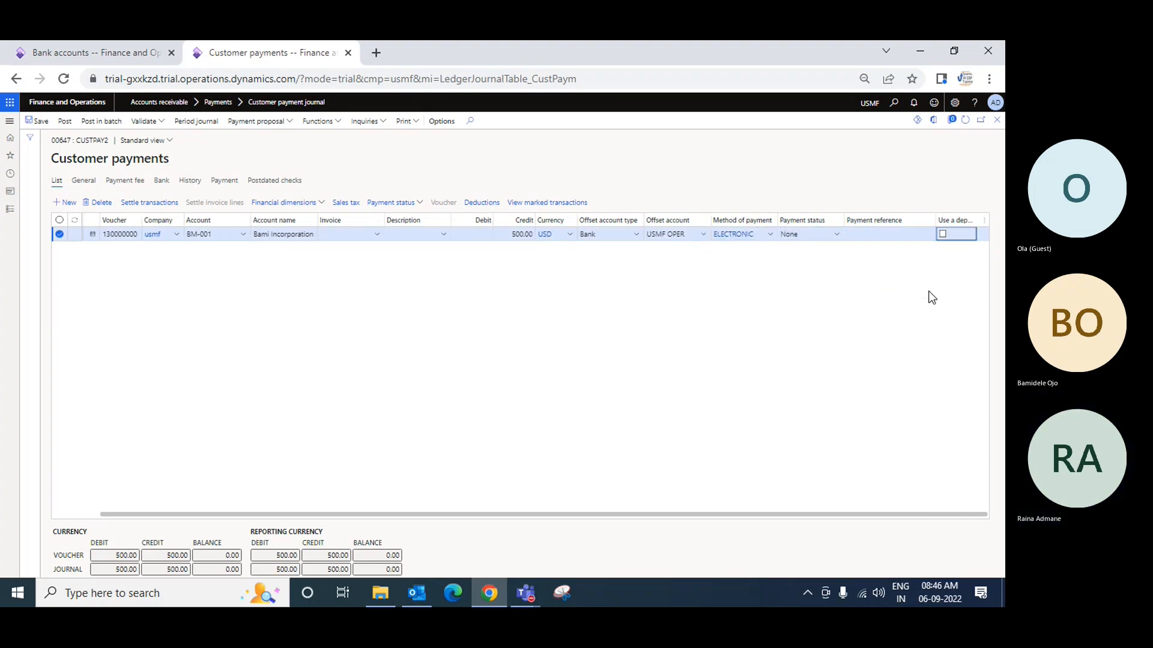
{"action": "left_click", "coordinate": [37, 121]}
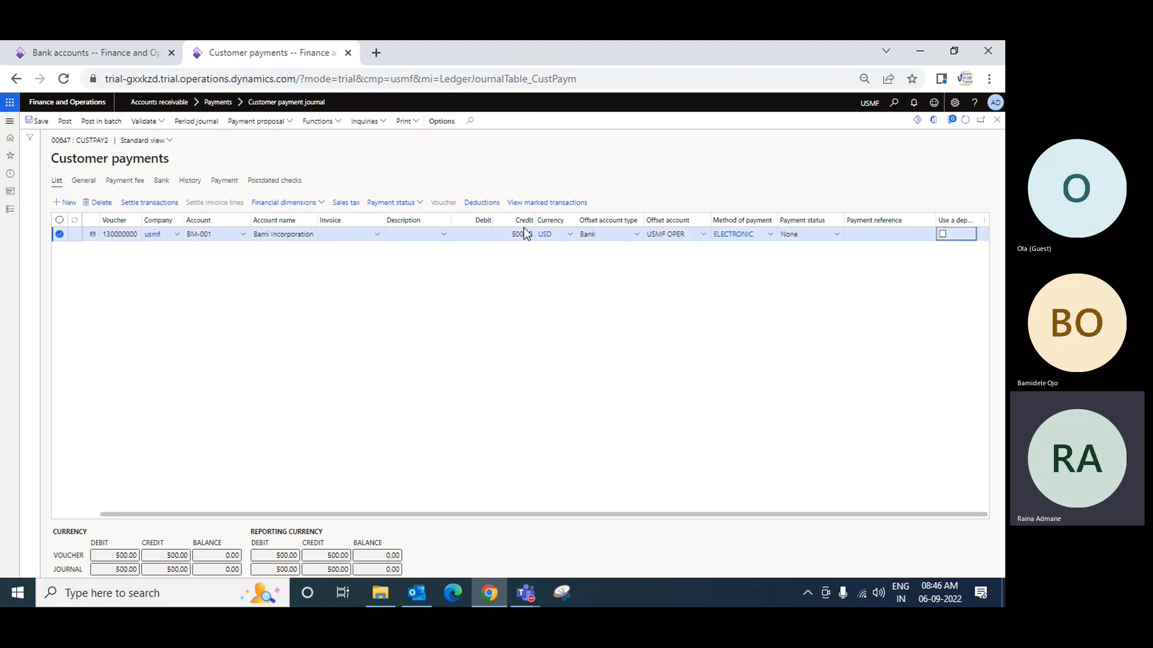
Set the payment status to Received, then save and post the customer payment journal
{"action": "left_click", "coordinate": [838, 237]}
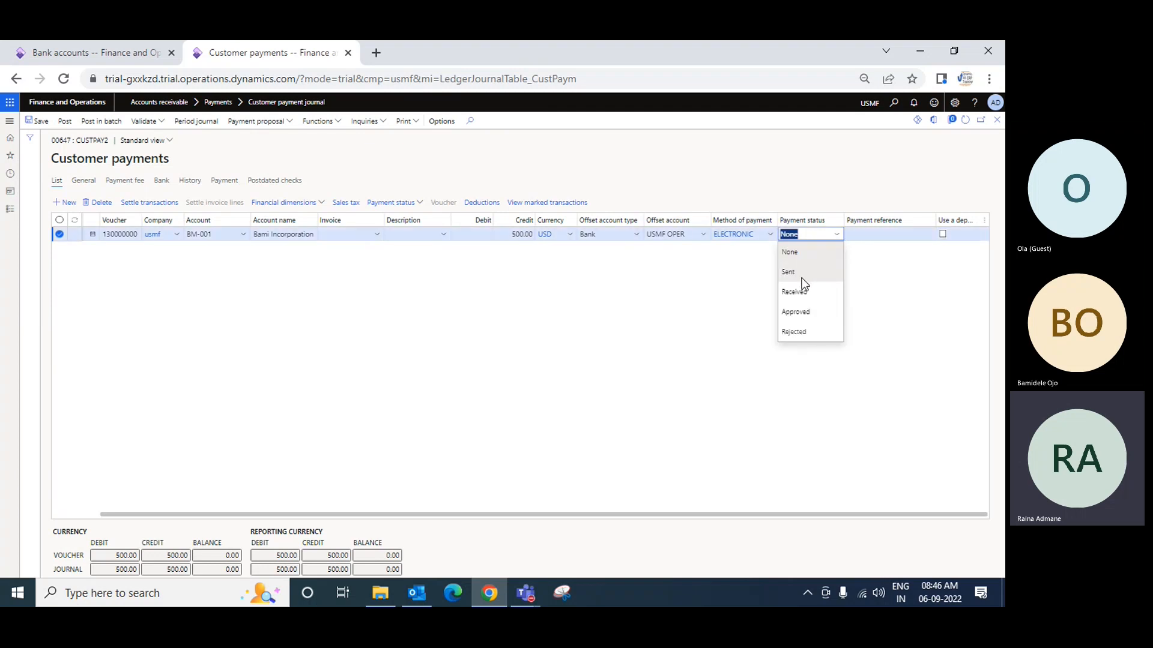
{"action": "left_click", "coordinate": [804, 292]}
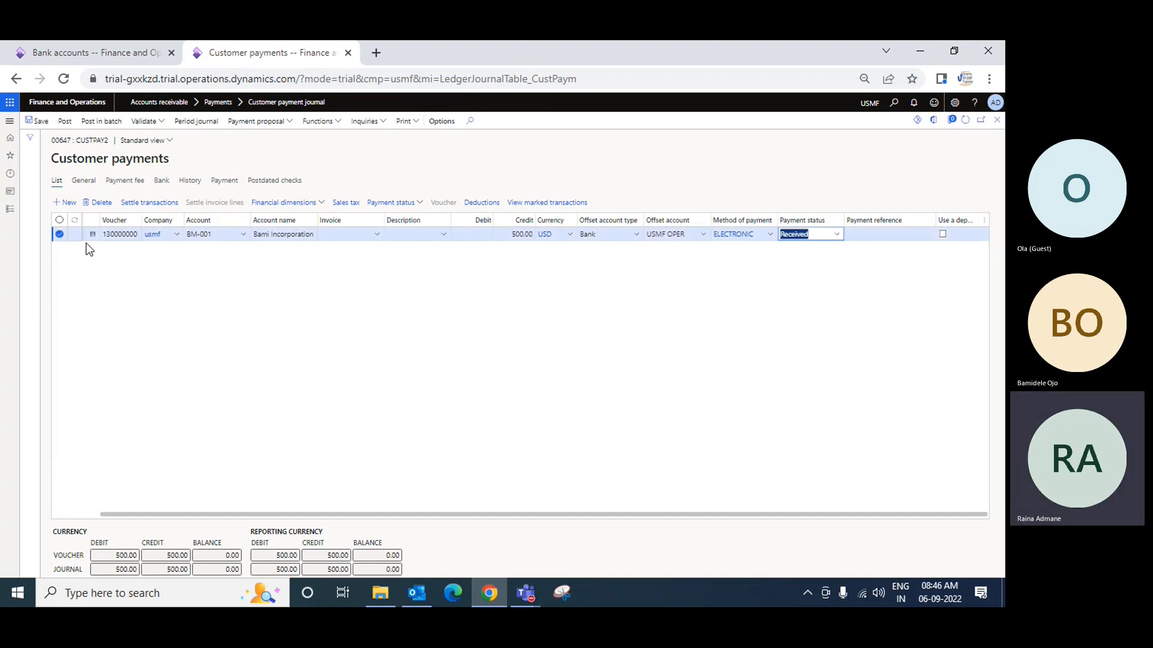
{"action": "left_click", "coordinate": [46, 123]}
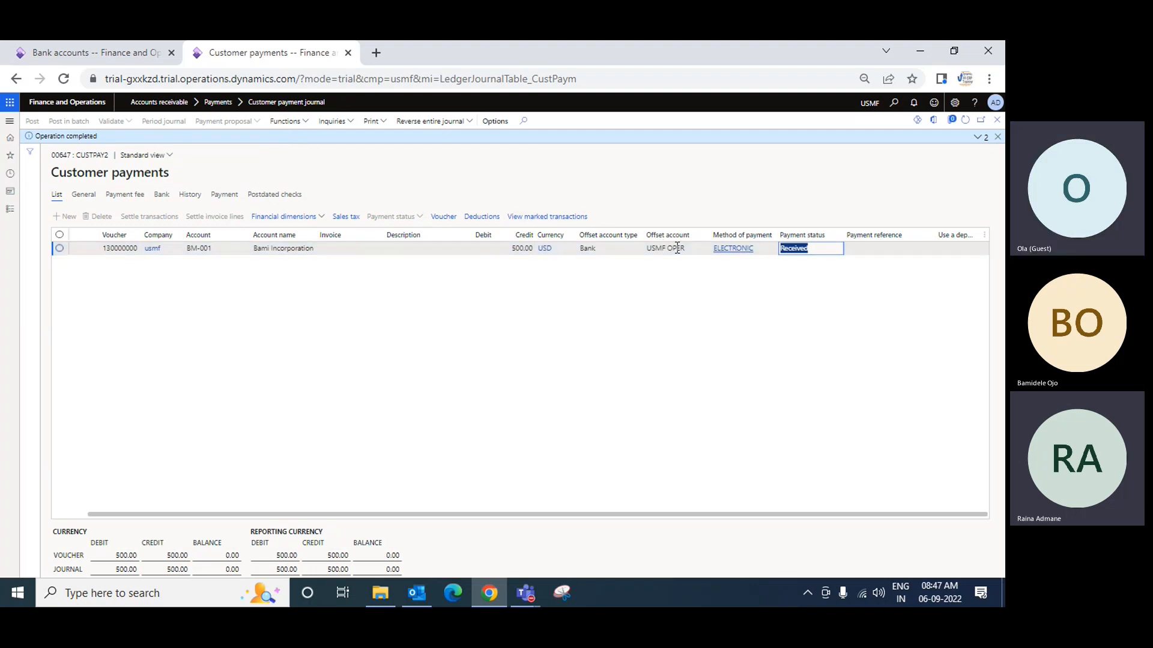
Open the posted payment's voucher transactions and examine the ledger accounts and amounts of the bank and customer balance entries
{"action": "left_click", "coordinate": [444, 221]}
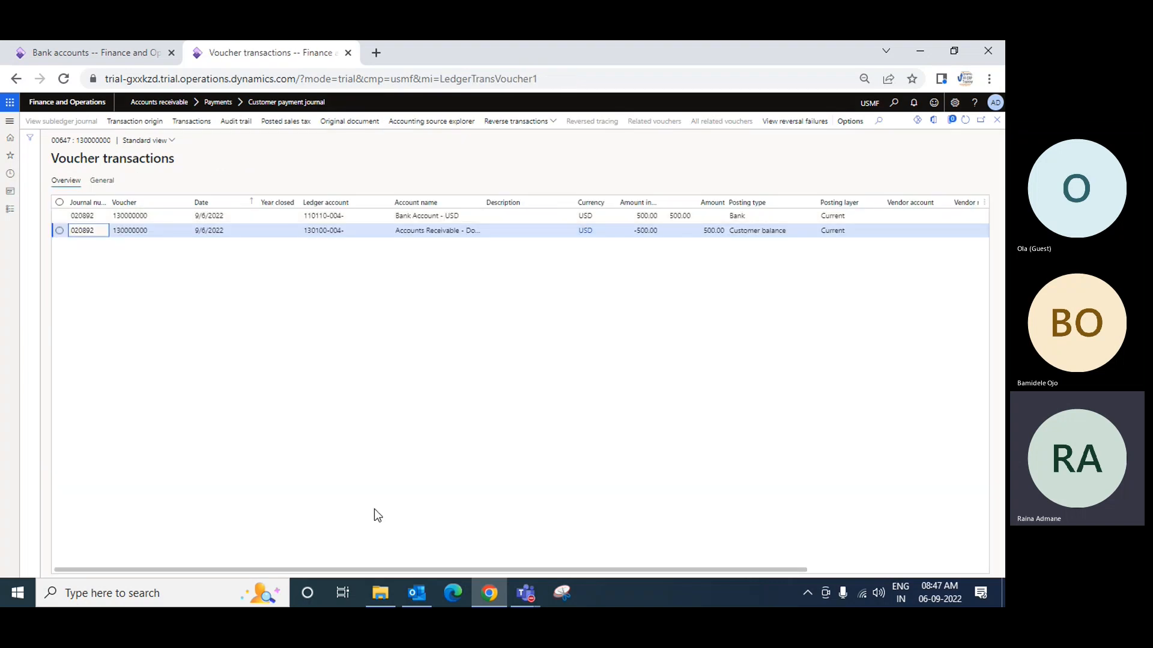
{"action": "left_click_drag", "start_coordinate": [406, 567], "coordinate": [505, 568]}
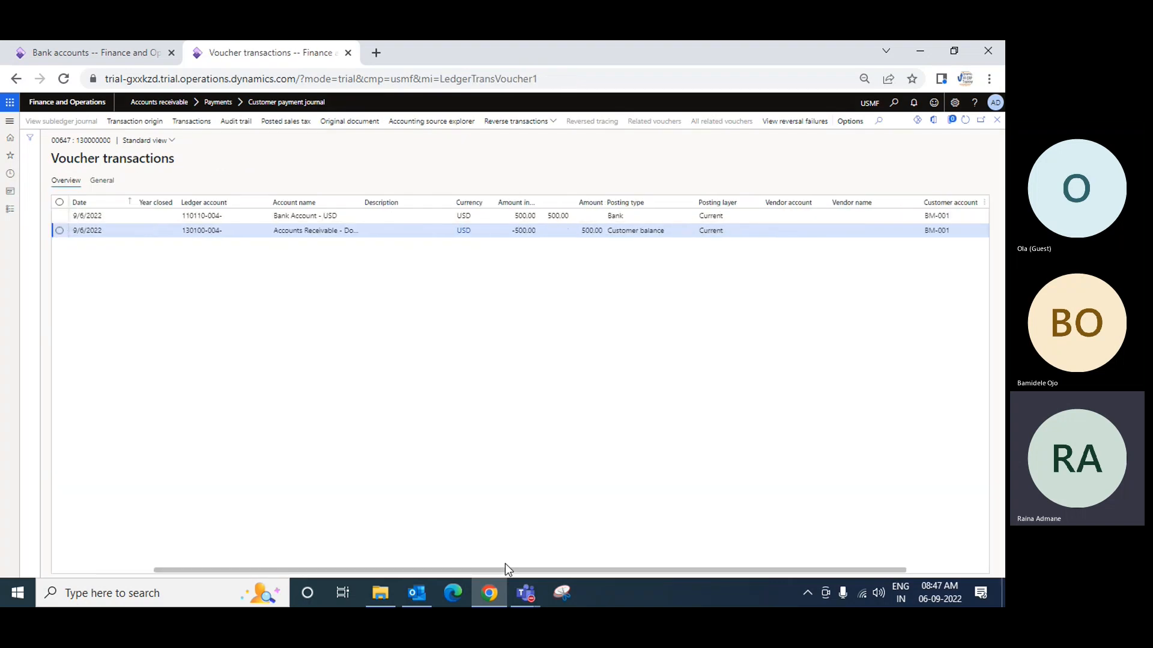
{"action": "left_click", "coordinate": [521, 216]}
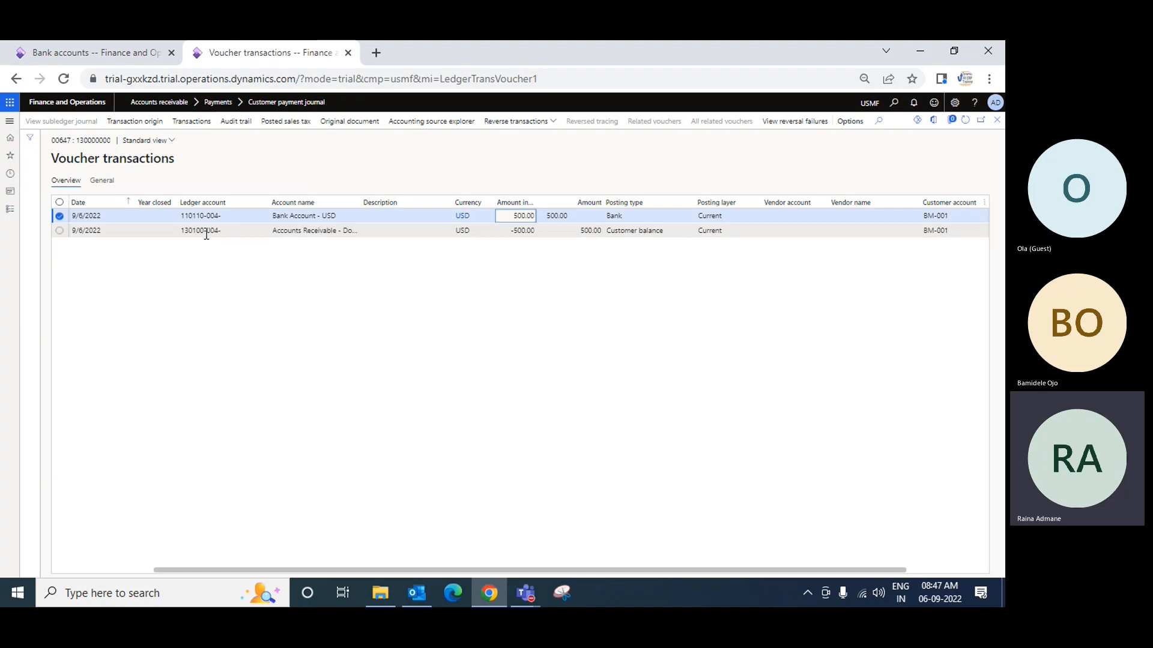
{"action": "mouse_move", "coordinate": [192, 232]}
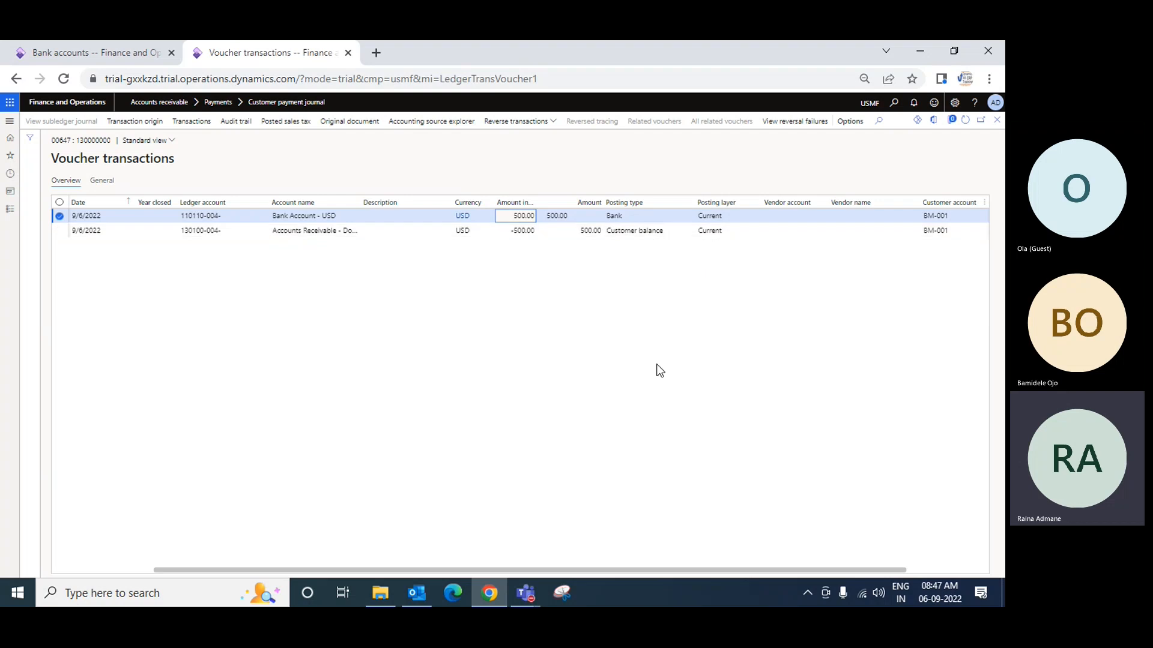
Copy the customer account number from the customer balance entry of the voucher transactions
{"action": "left_click", "coordinate": [963, 231]}
{"action": "right_click", "coordinate": [930, 237]}
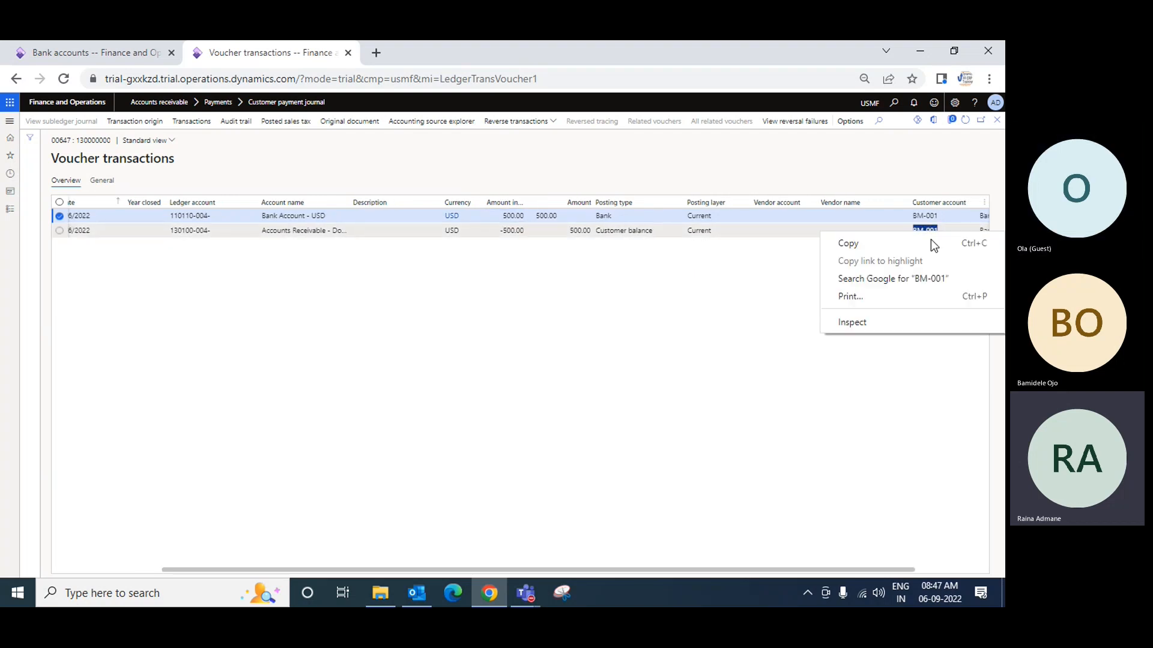
{"action": "left_click", "coordinate": [870, 246]}
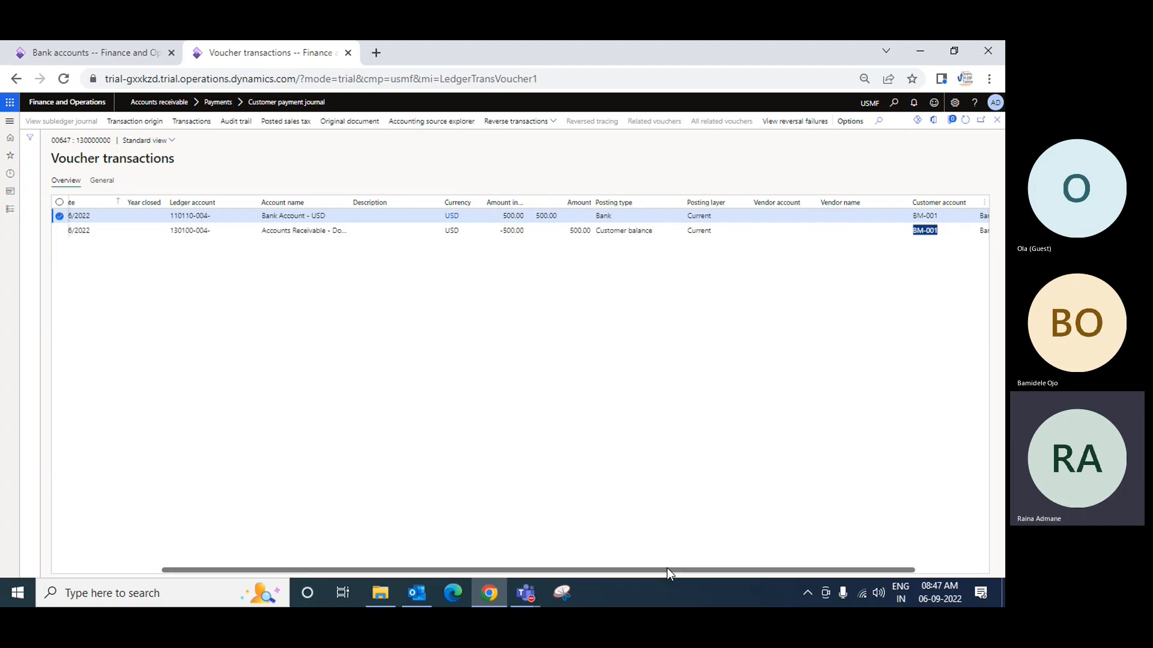
Close the voucher transactions, the payment lines and the customer payment journal to return to the dashboard
{"action": "left_click_drag", "start_coordinate": [668, 570], "coordinate": [263, 606]}
{"action": "left_click", "coordinate": [997, 120]}
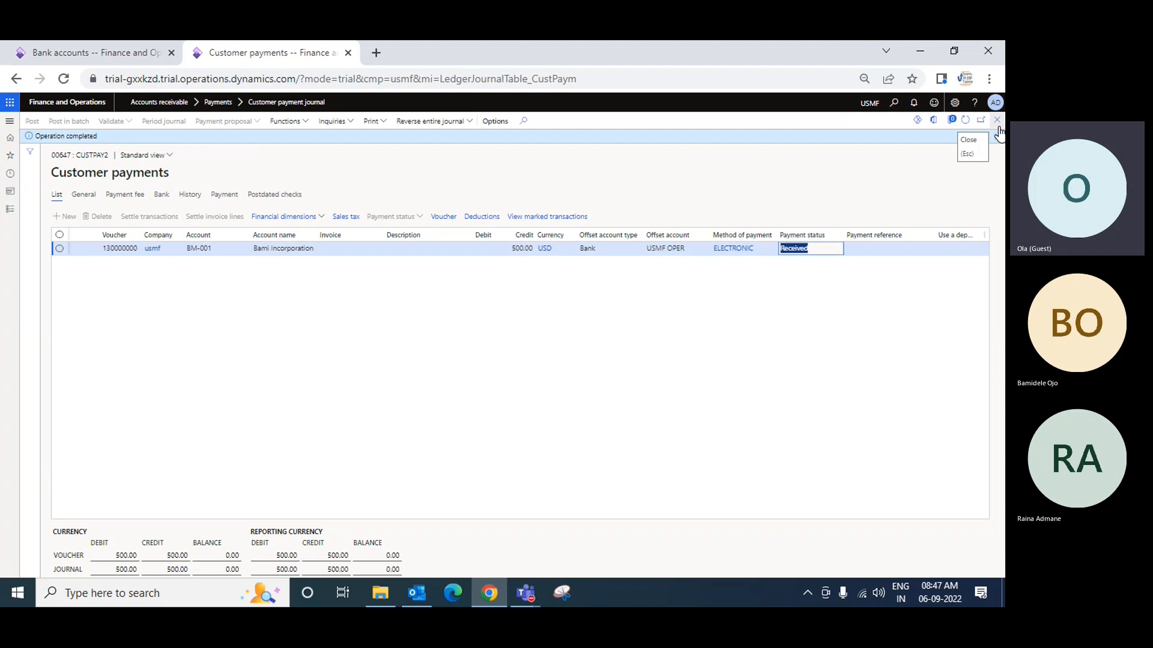
{"action": "left_click", "coordinate": [998, 121]}
{"action": "left_click", "coordinate": [998, 121]}
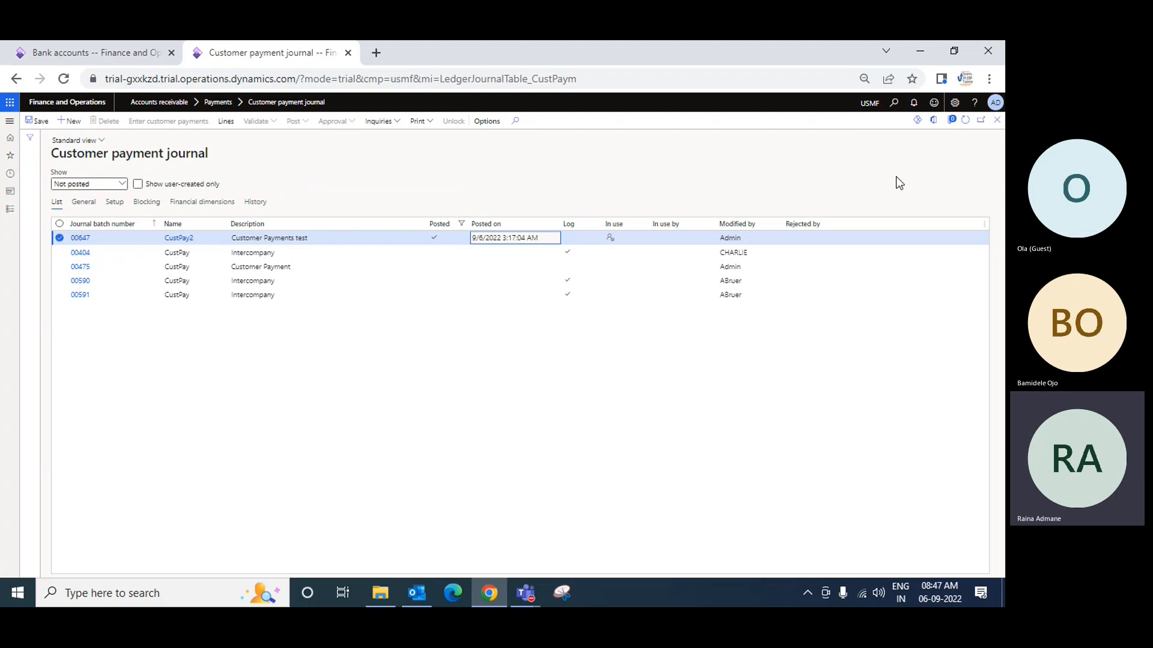
{"action": "left_click", "coordinate": [997, 120]}
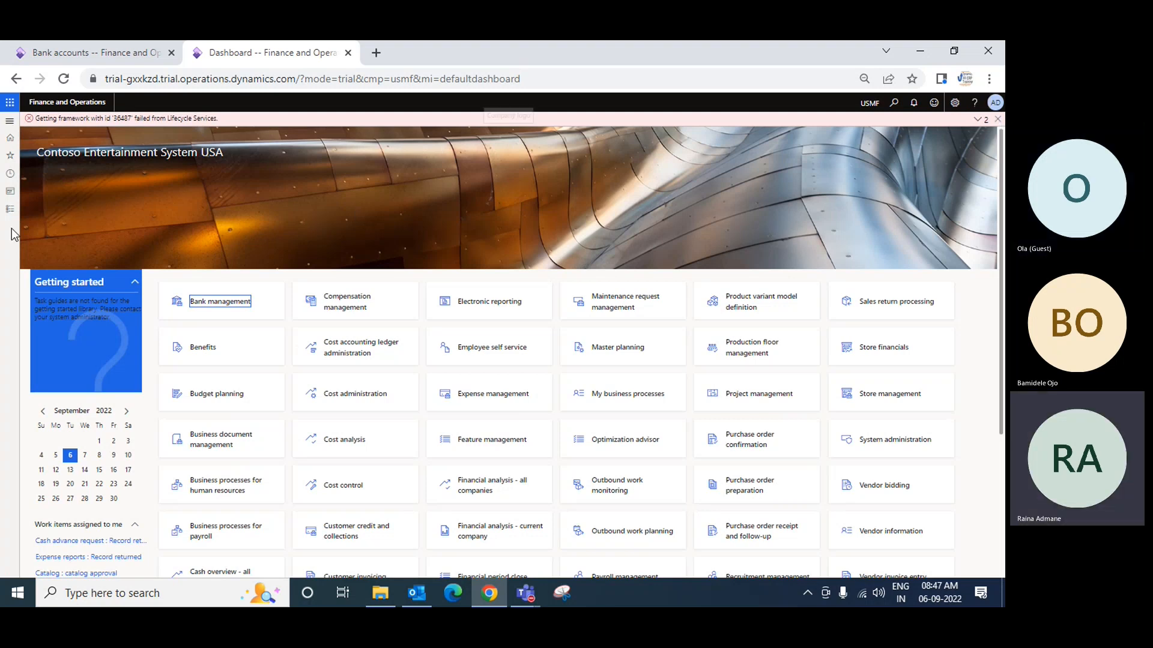
Open the customer payment journals from Accounts receivable and filter the list to show Posted journals
{"action": "left_click", "coordinate": [10, 209]}
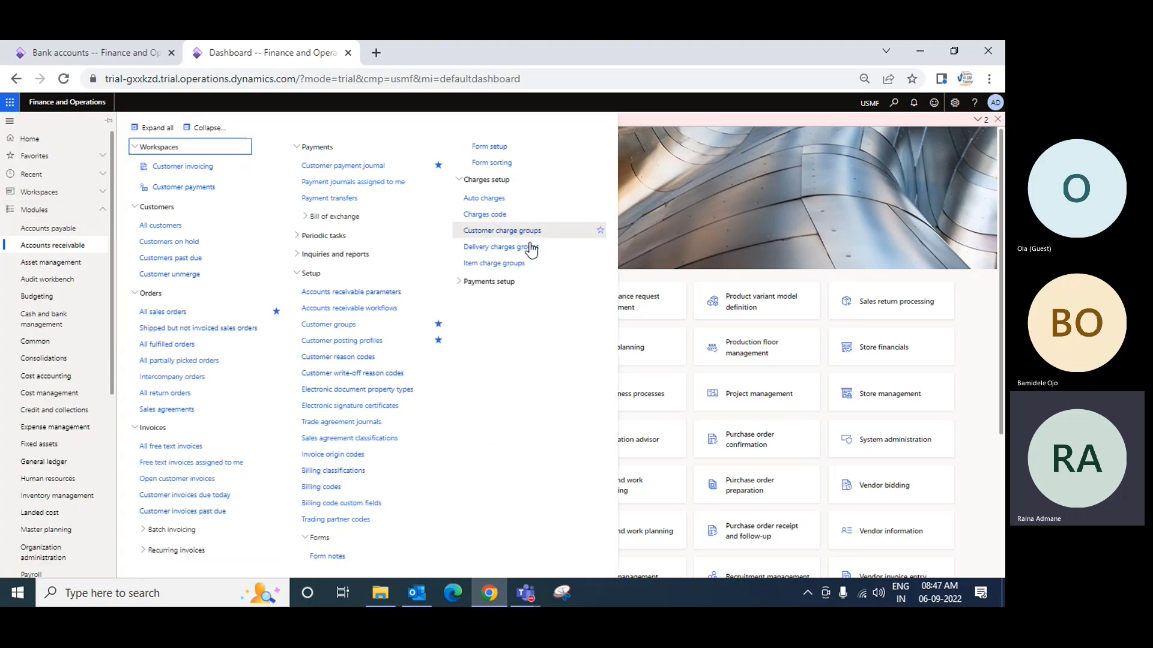
{"action": "left_click", "coordinate": [989, 303]}
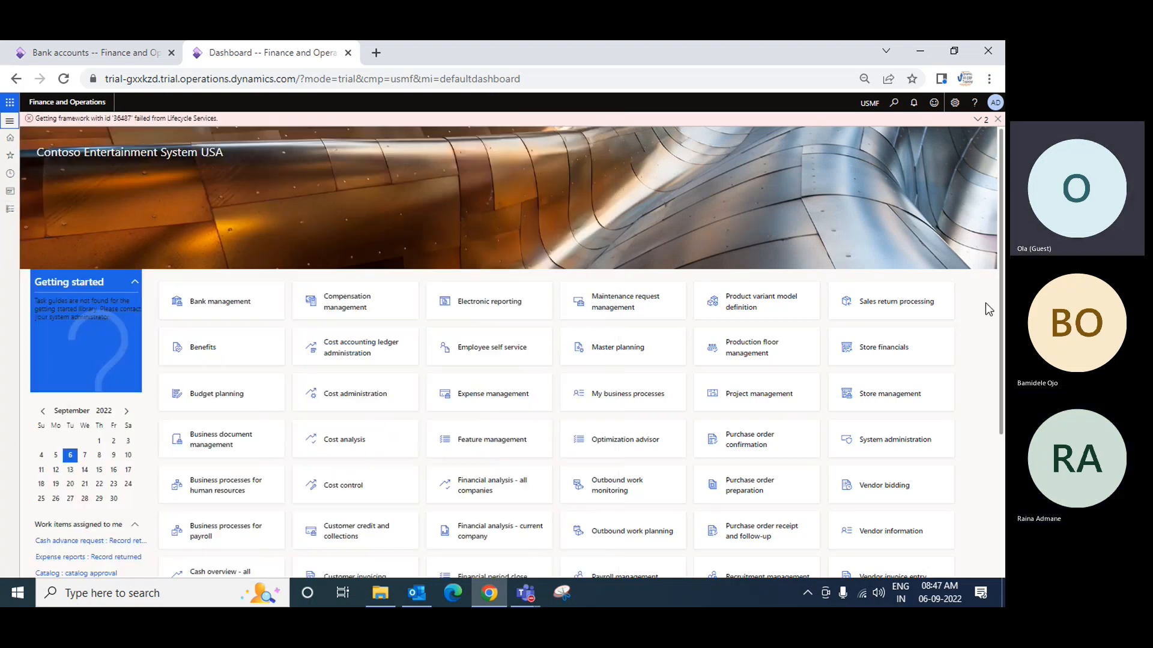
{"action": "left_click", "coordinate": [9, 211]}
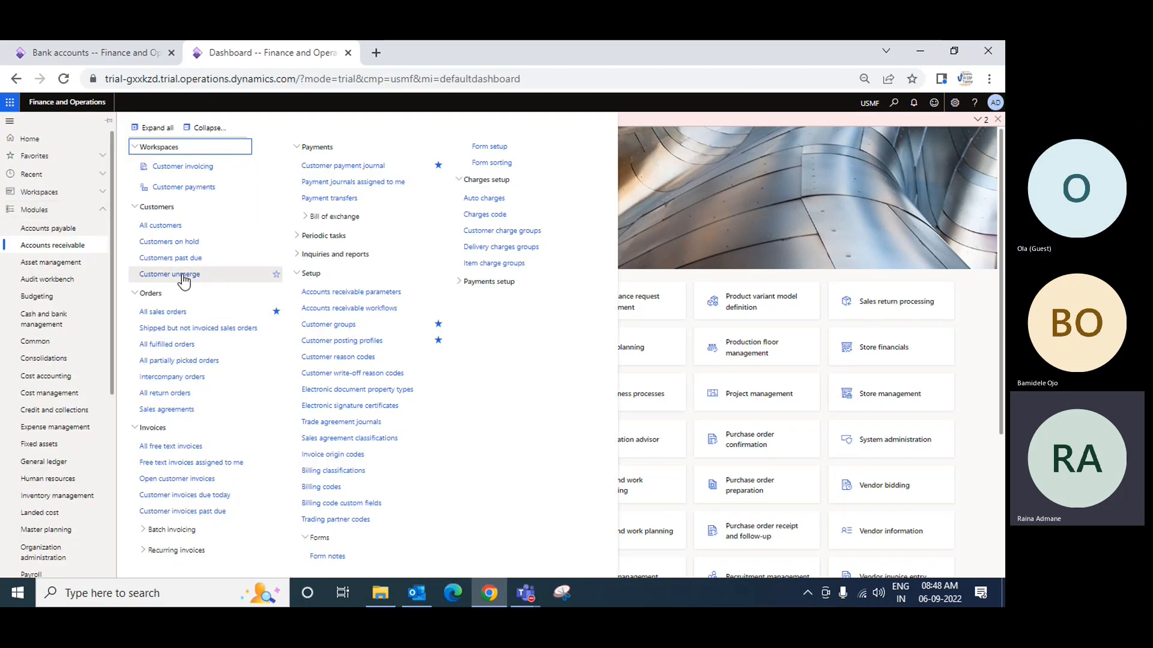
{"action": "left_click", "coordinate": [353, 169]}
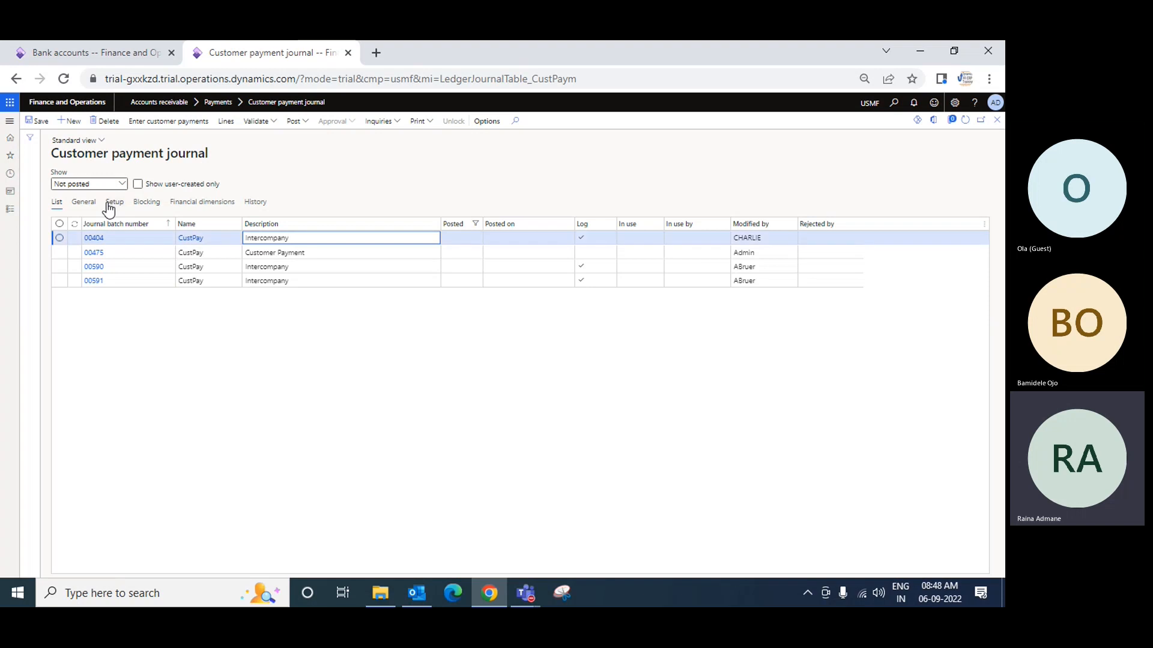
{"action": "left_click", "coordinate": [122, 185]}
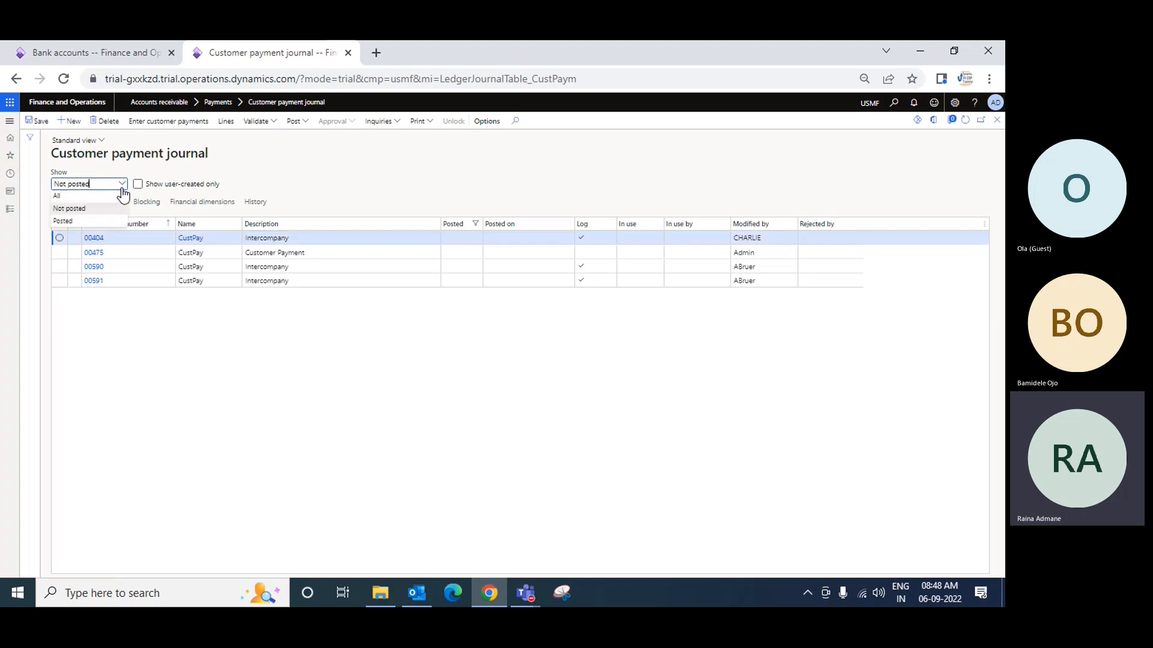
{"action": "left_click", "coordinate": [75, 223]}
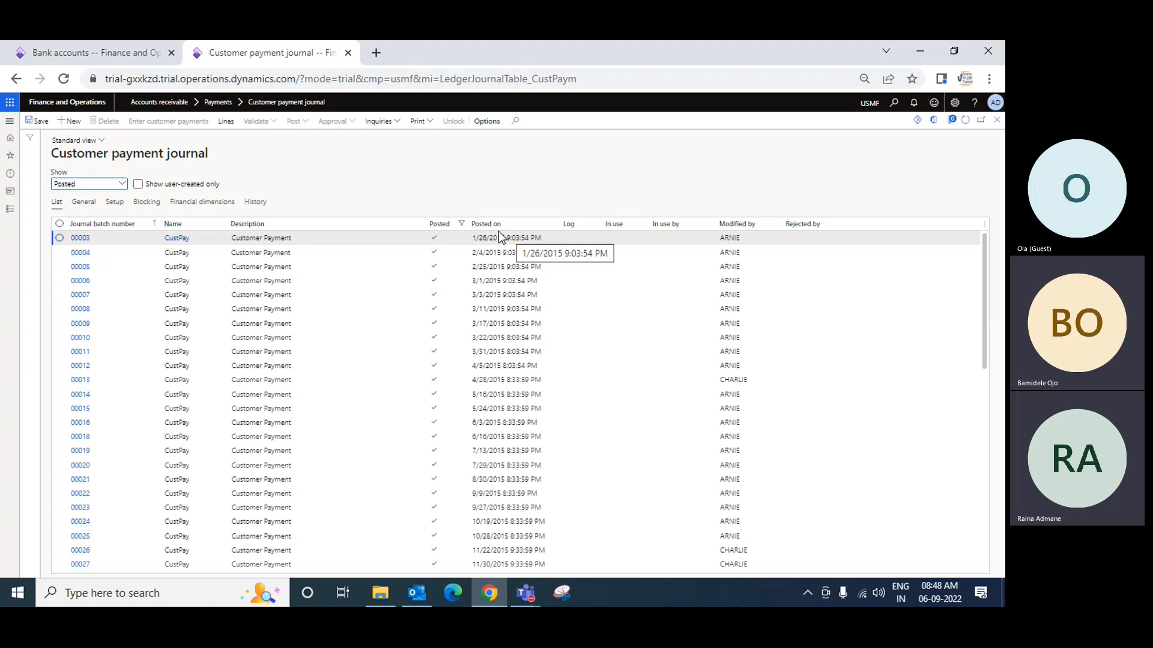
Sort the posted journals by descending batch number and open the lines of the CustPay2 journal "Customer Payments test"
{"action": "left_click", "coordinate": [155, 227]}
{"action": "left_click", "coordinate": [91, 237]}
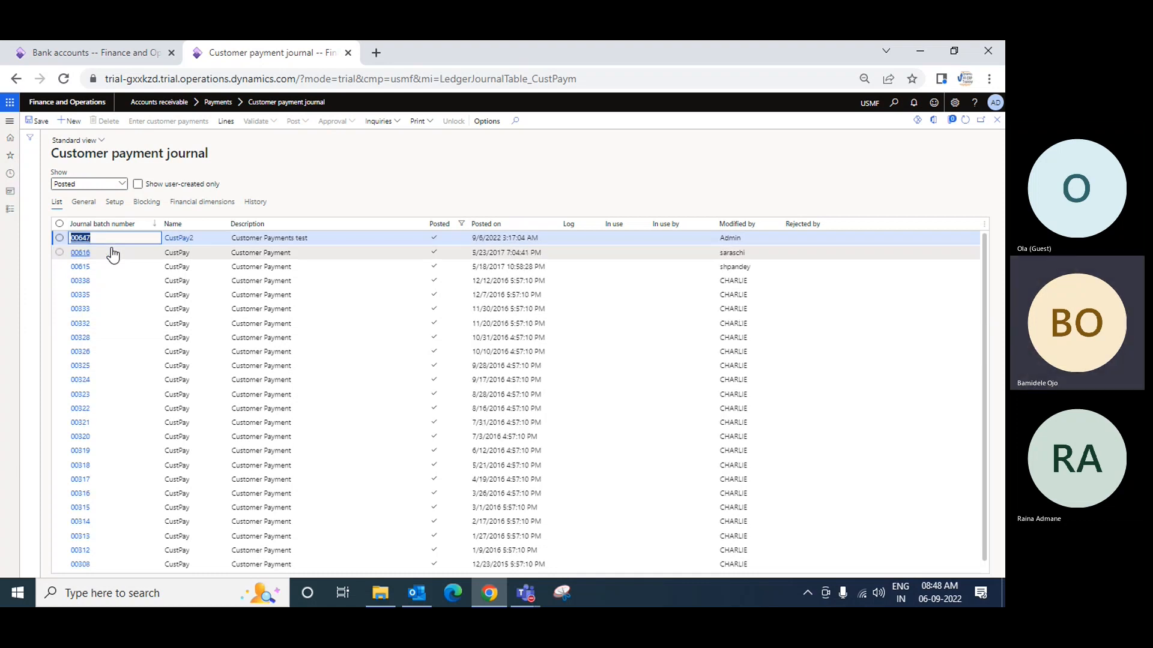
{"action": "left_click", "coordinate": [305, 239]}
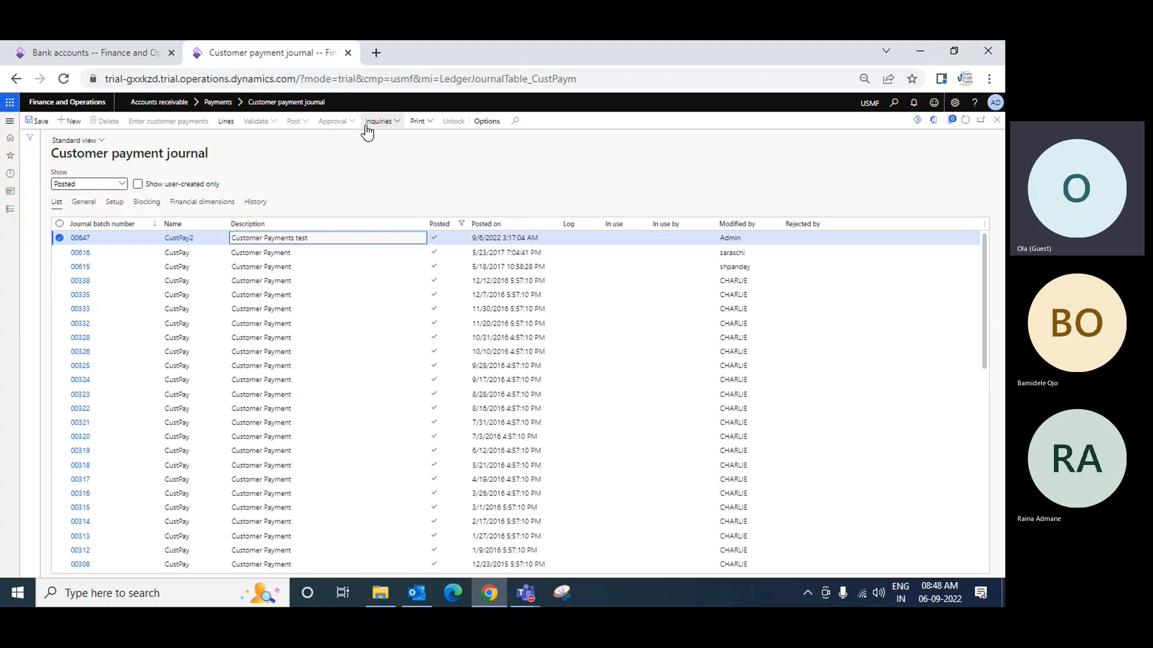
{"action": "left_click", "coordinate": [226, 126]}
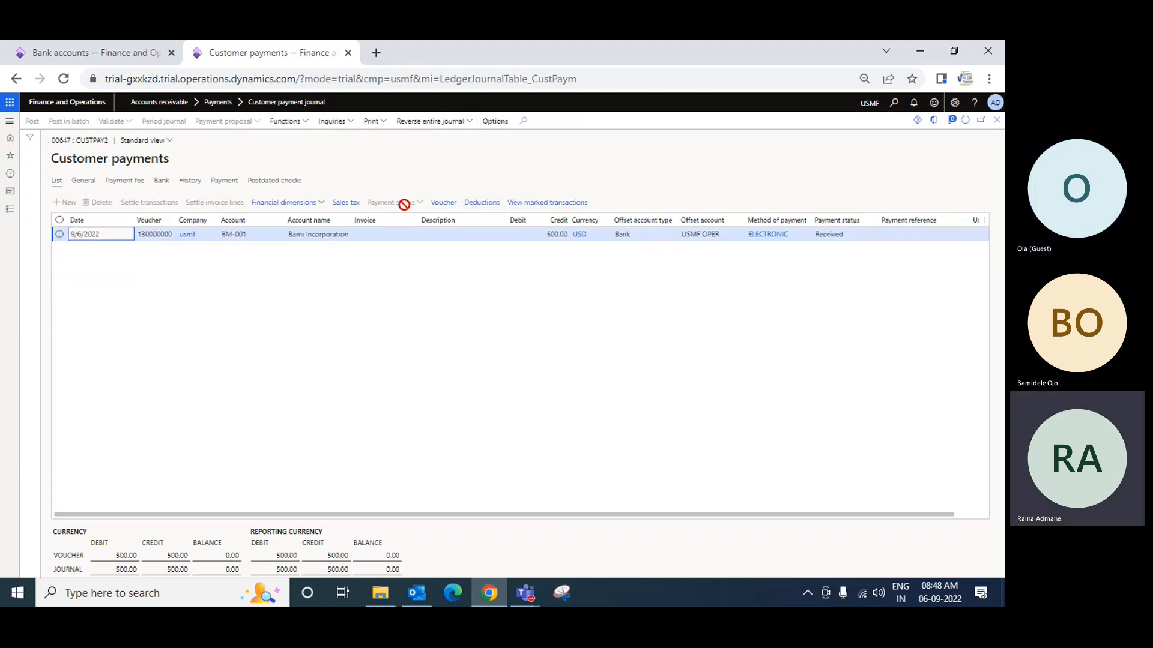
Examine the bank and customer balance amounts in the payment line's voucher transactions and return to the dashboard
{"action": "left_click", "coordinate": [444, 205]}
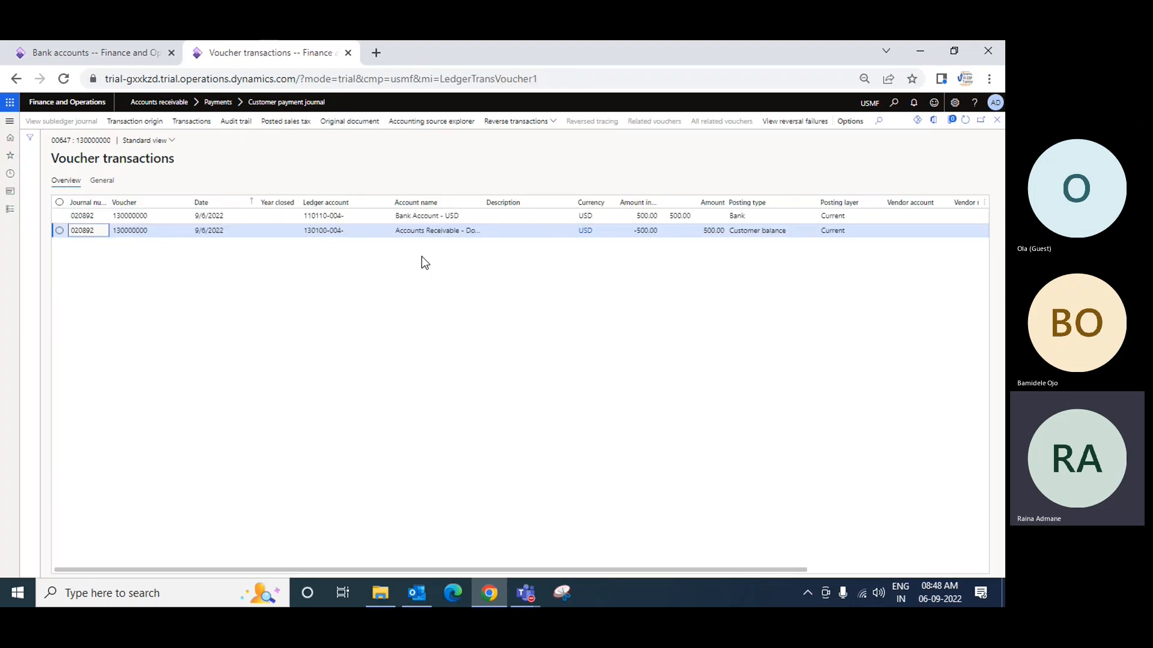
{"action": "left_click", "coordinate": [643, 215]}
{"action": "left_click", "coordinate": [646, 230]}
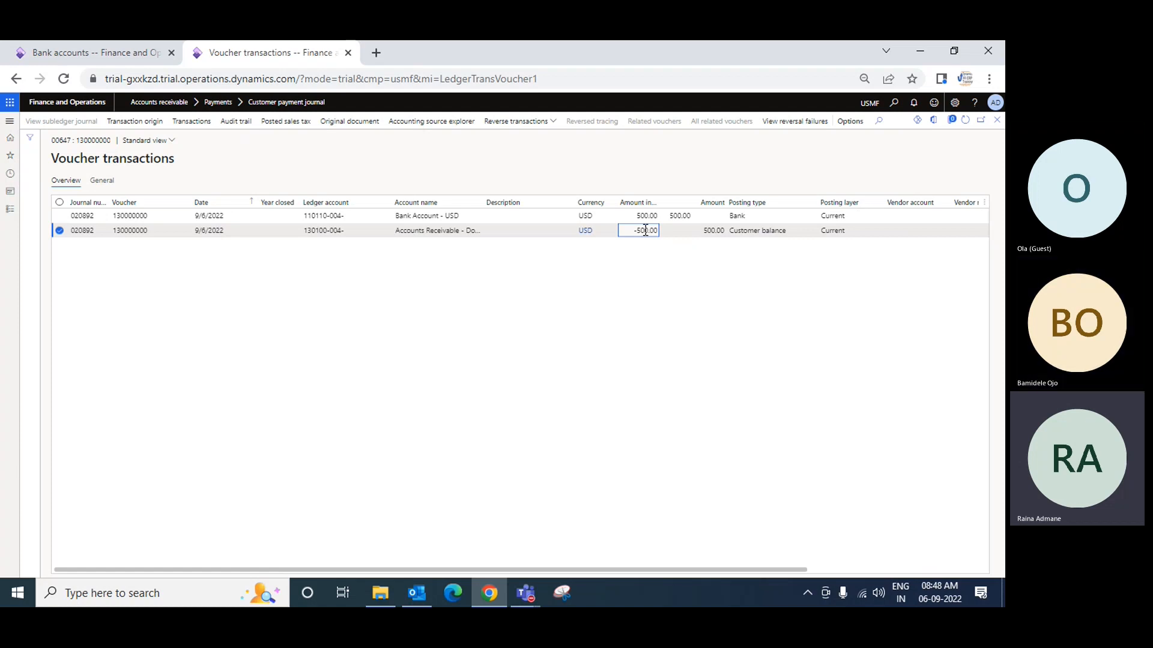
{"action": "left_click", "coordinate": [997, 122]}
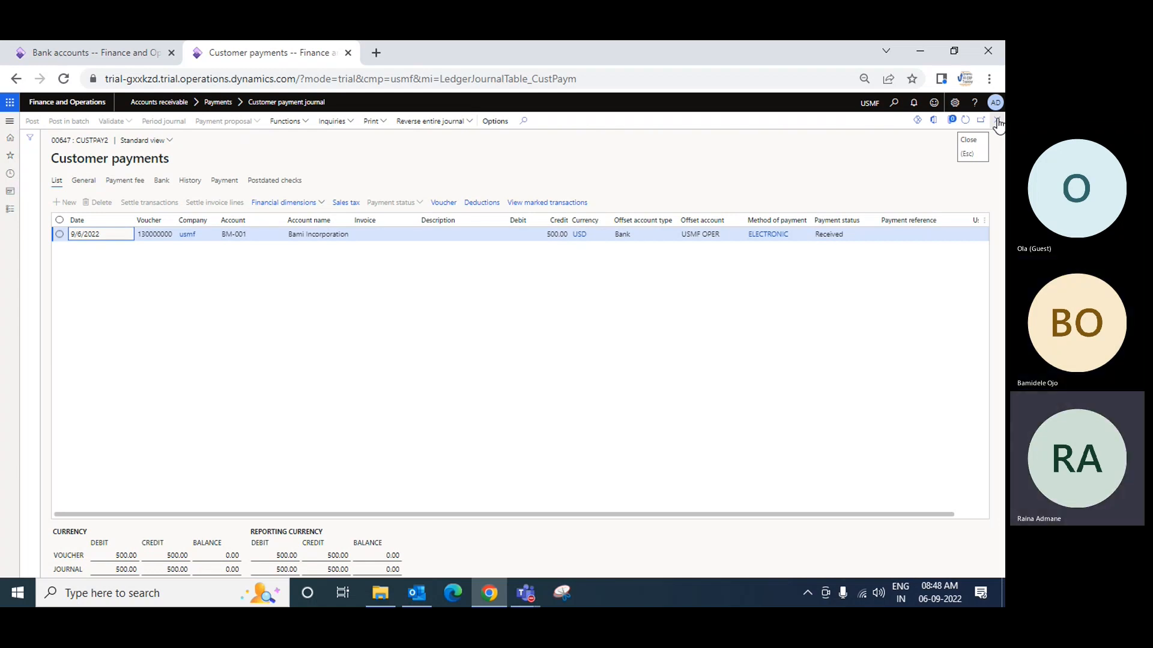
{"action": "left_click", "coordinate": [998, 123]}
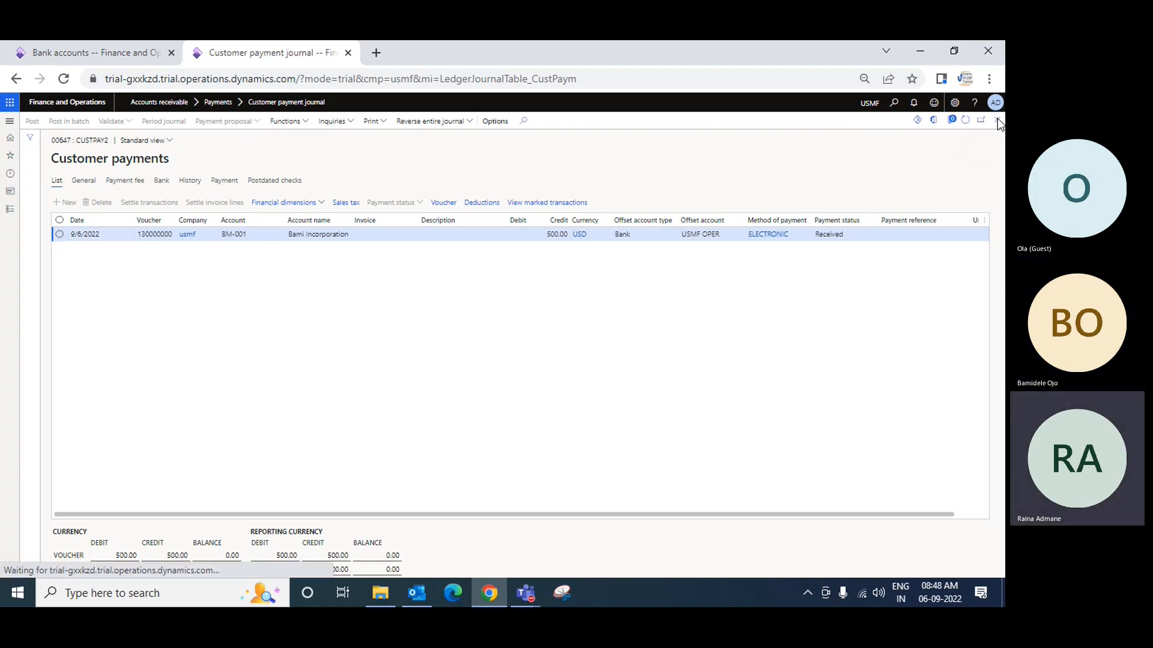
{"action": "left_click", "coordinate": [994, 122]}
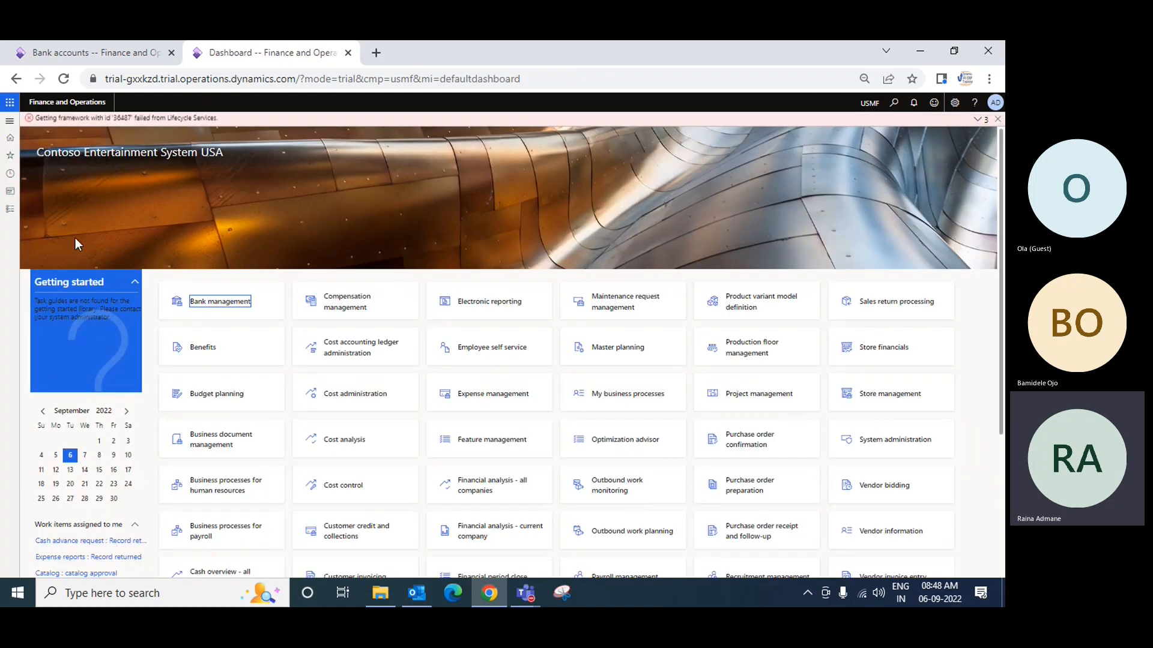
Open the all customers list in Accounts receivable and view the transactions of Bami Incorporation
{"action": "left_click", "coordinate": [5, 213]}
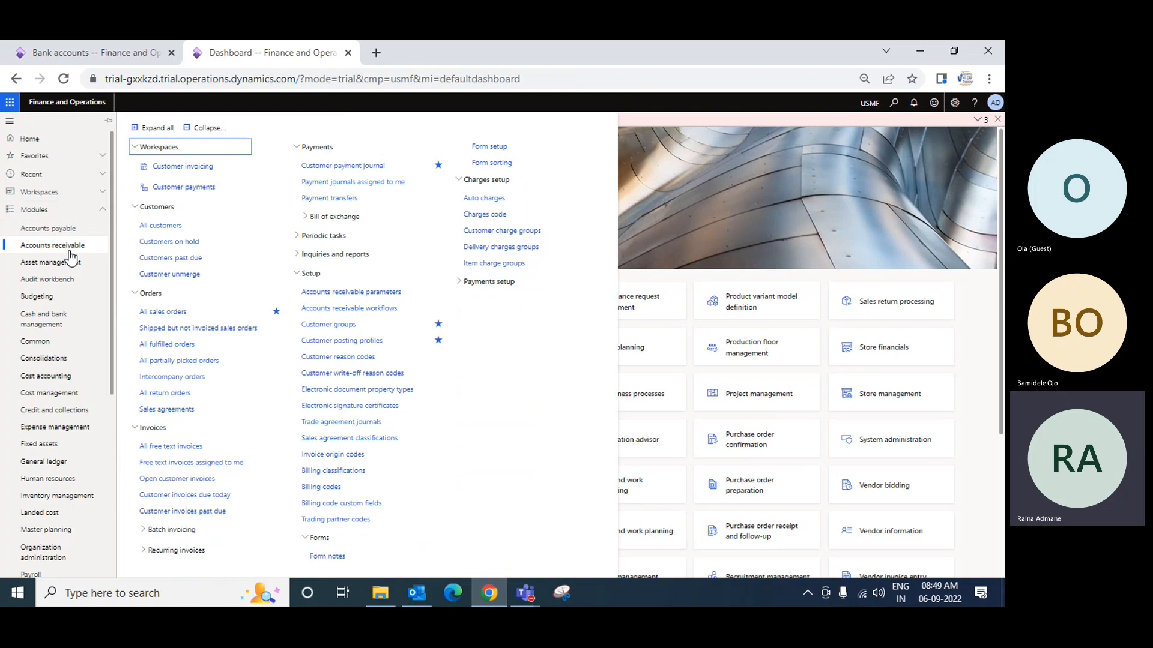
{"action": "left_click", "coordinate": [159, 226]}
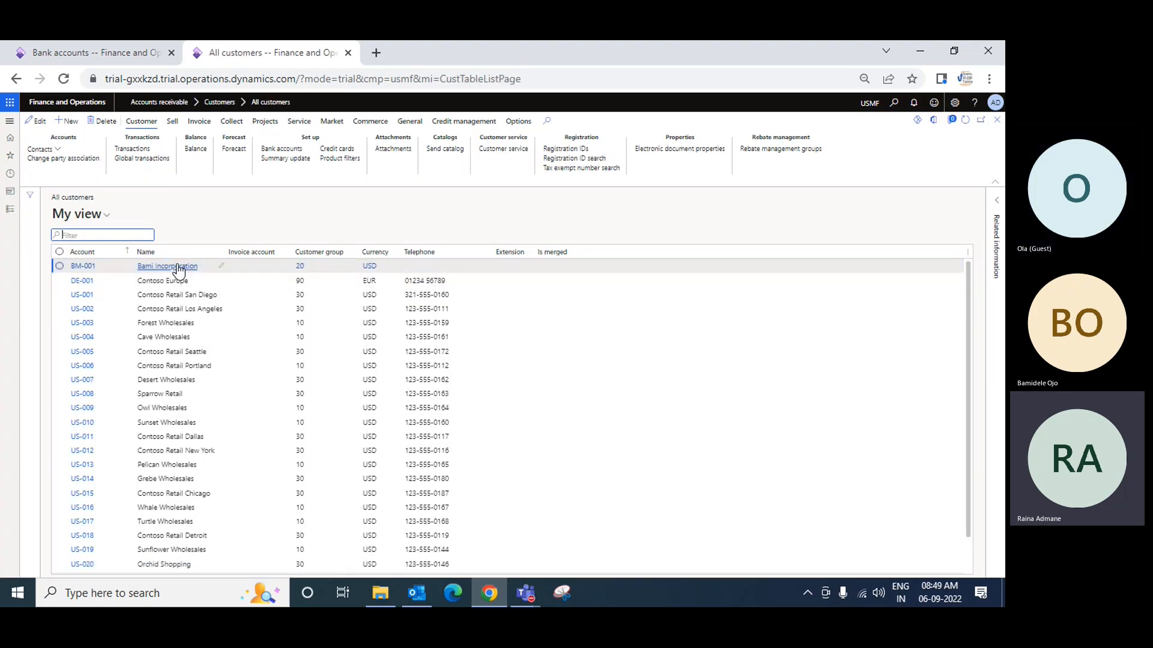
{"action": "left_click", "coordinate": [275, 272]}
{"action": "left_click", "coordinate": [138, 158]}
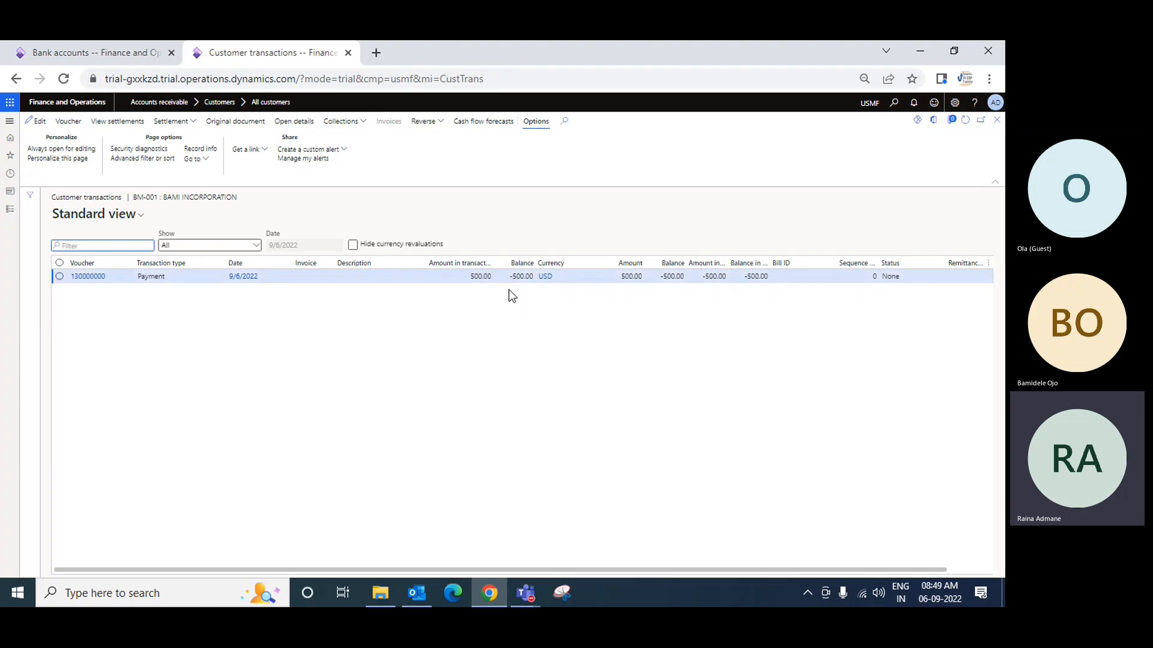
Widen the Balance column of the customer transactions, examine the payment's balance and the Show filter options, and close the page
{"action": "left_click", "coordinate": [673, 276]}
{"action": "left_click_drag", "start_coordinate": [685, 262], "coordinate": [736, 255]}
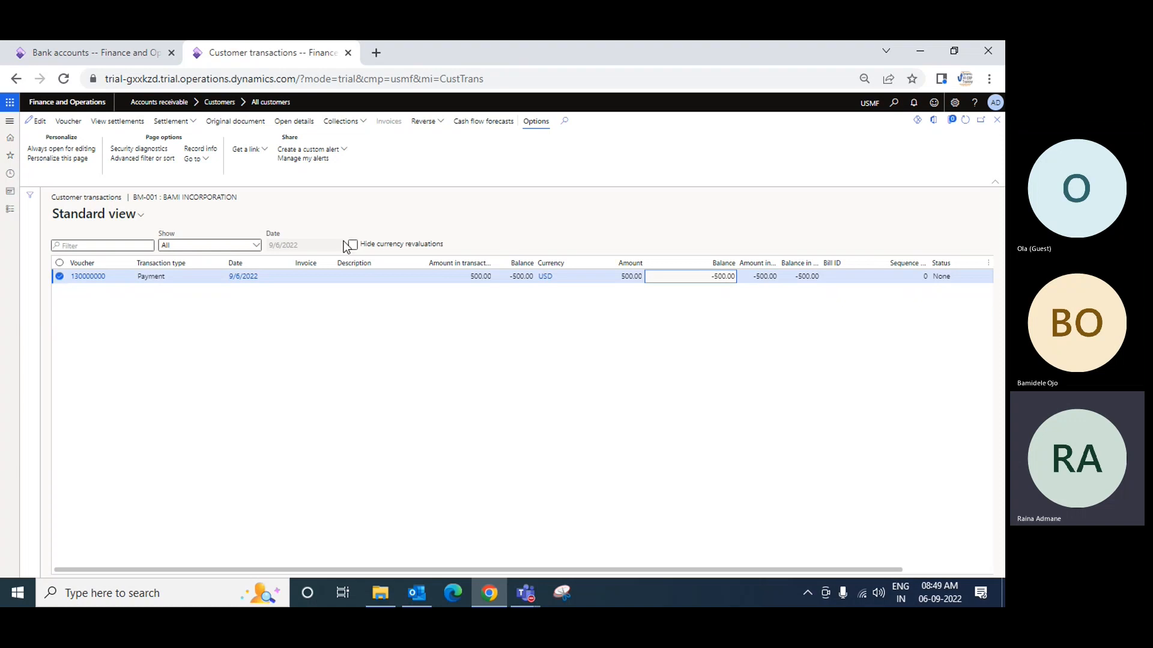
{"action": "left_click", "coordinate": [254, 246]}
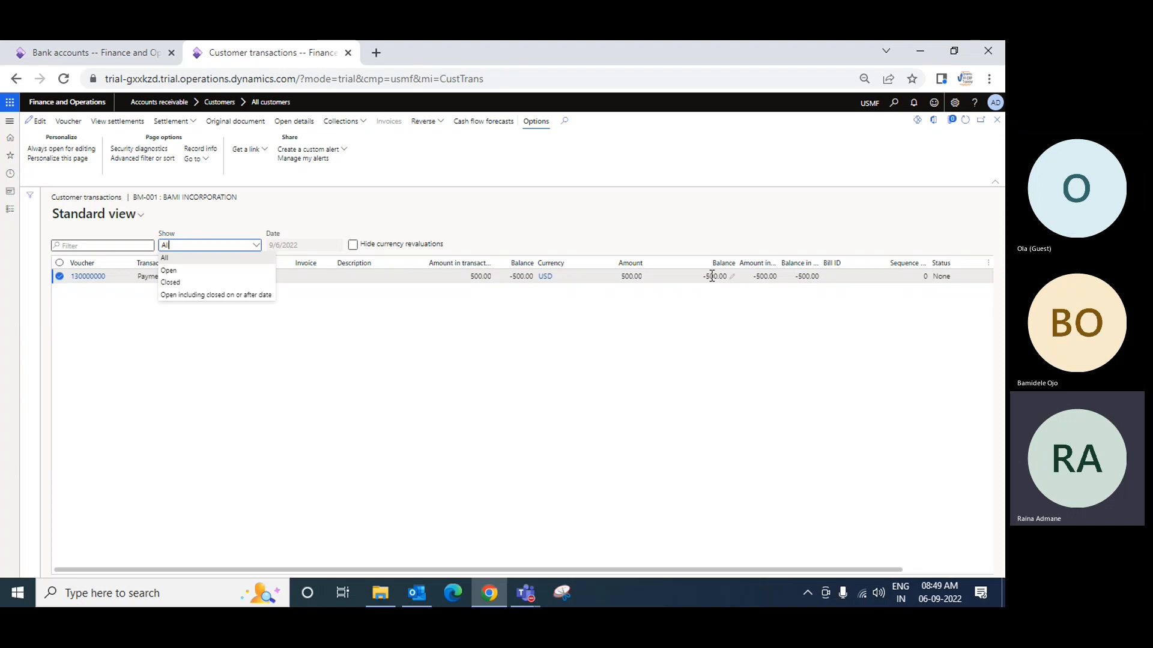
{"action": "left_click", "coordinate": [498, 223]}
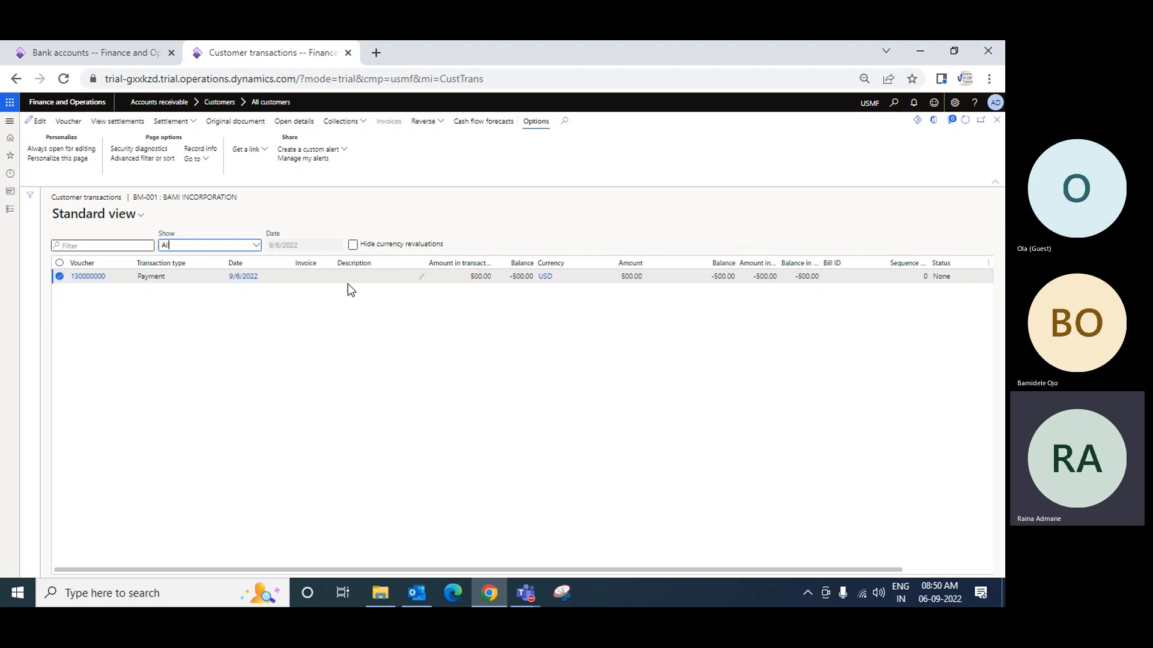
{"action": "left_click", "coordinate": [995, 121]}
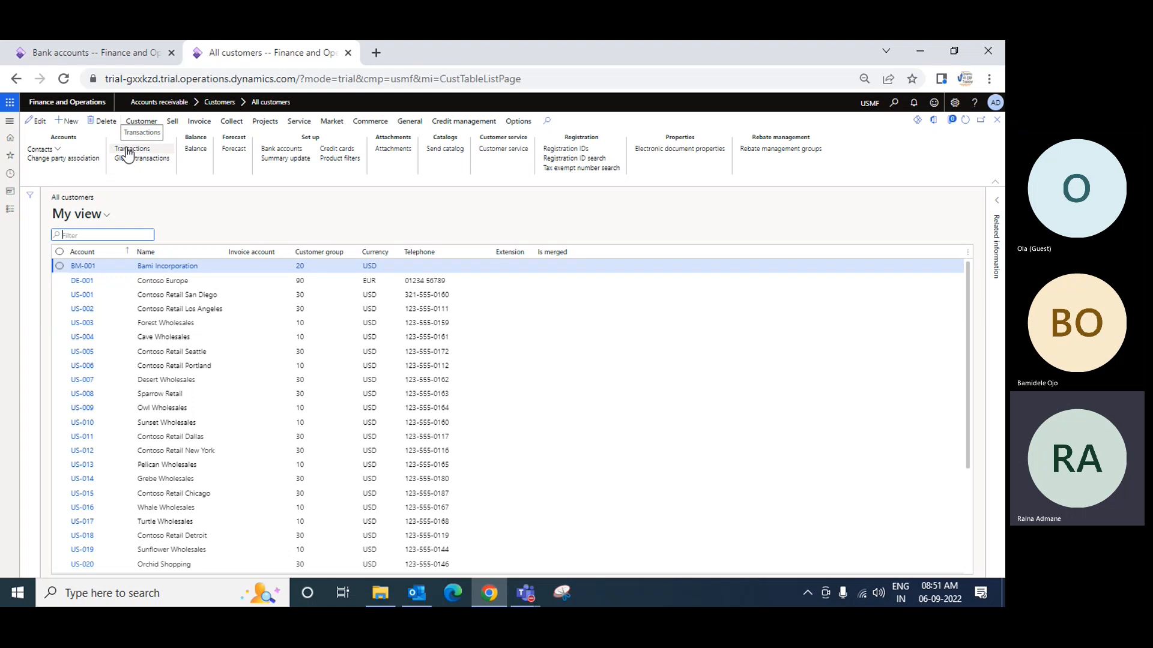
Check Bami Incorporation's customer balance, and review the Collect actions in the customer list before returning to the dashboard
{"action": "left_click", "coordinate": [193, 152]}
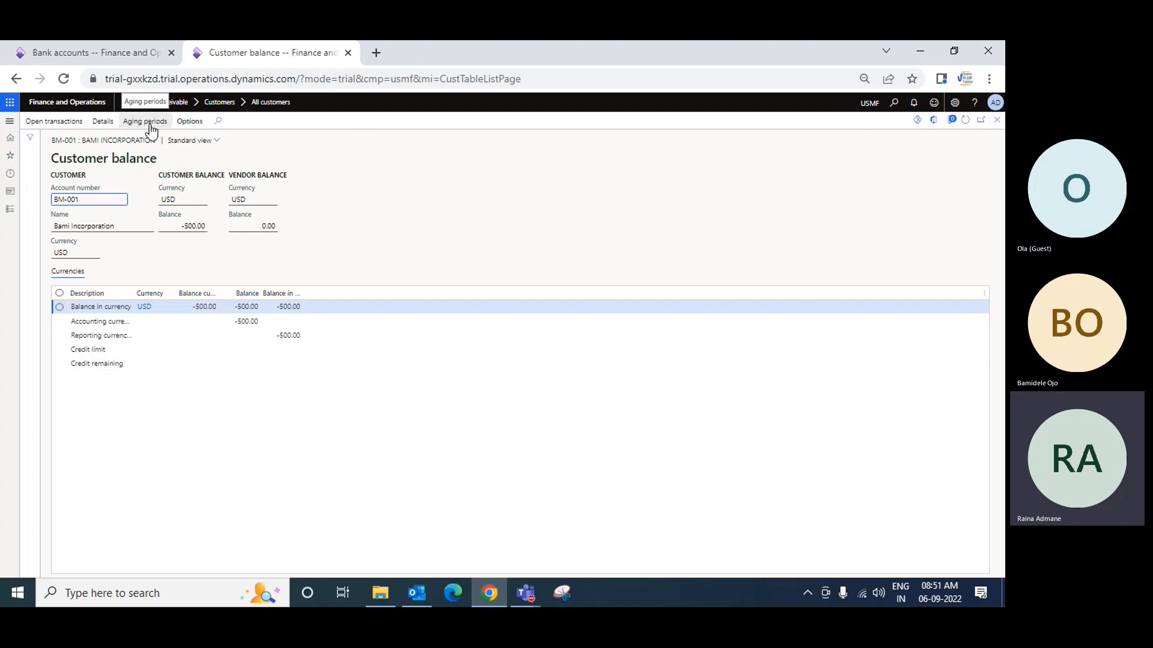
{"action": "left_click", "coordinate": [996, 120]}
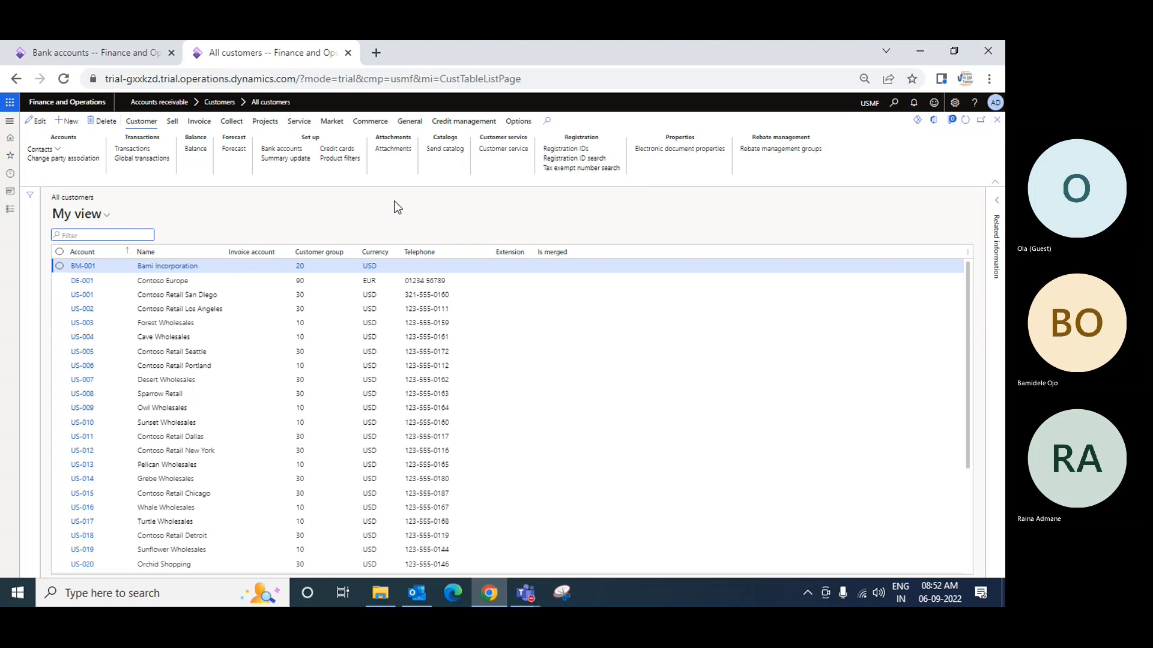
{"action": "left_click", "coordinate": [232, 122]}
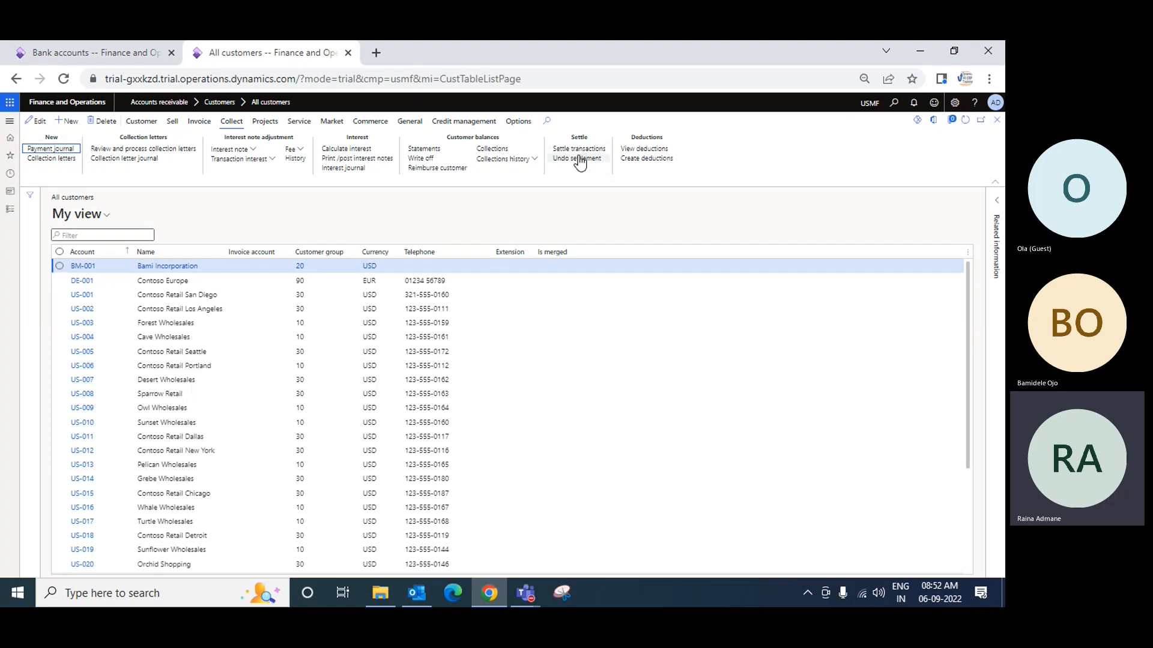
{"action": "left_click", "coordinate": [996, 120]}
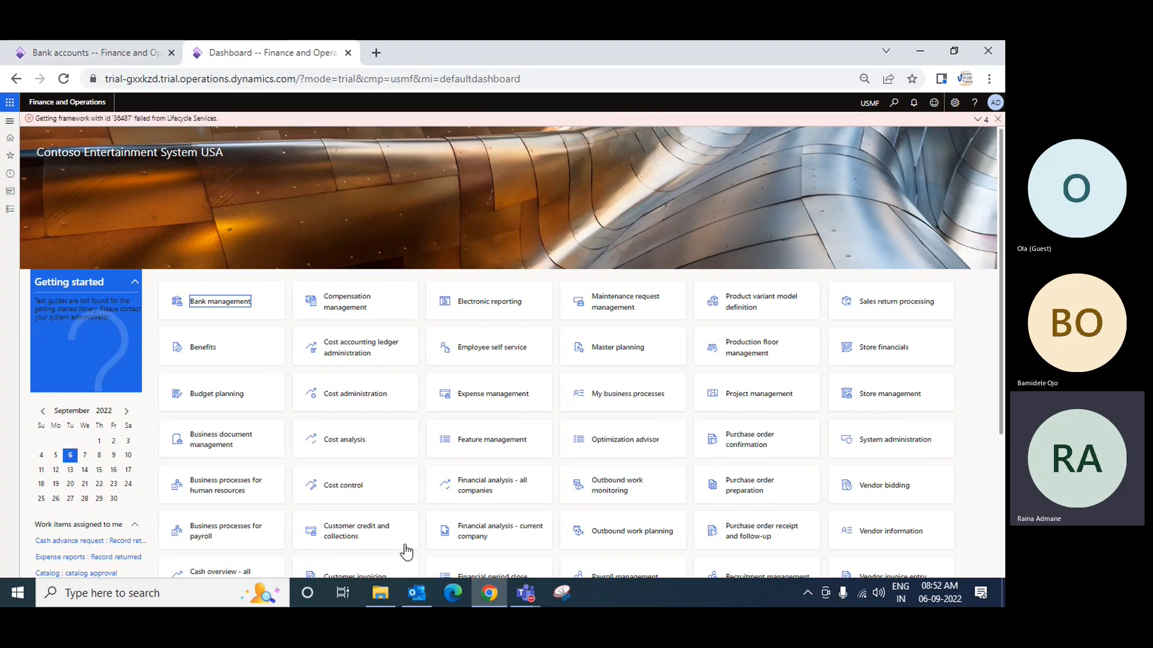
Switch to the Teams meeting window and open its additional meeting actions
{"action": "mouse_move", "coordinate": [526, 593]}
{"action": "left_click", "coordinate": [646, 498]}
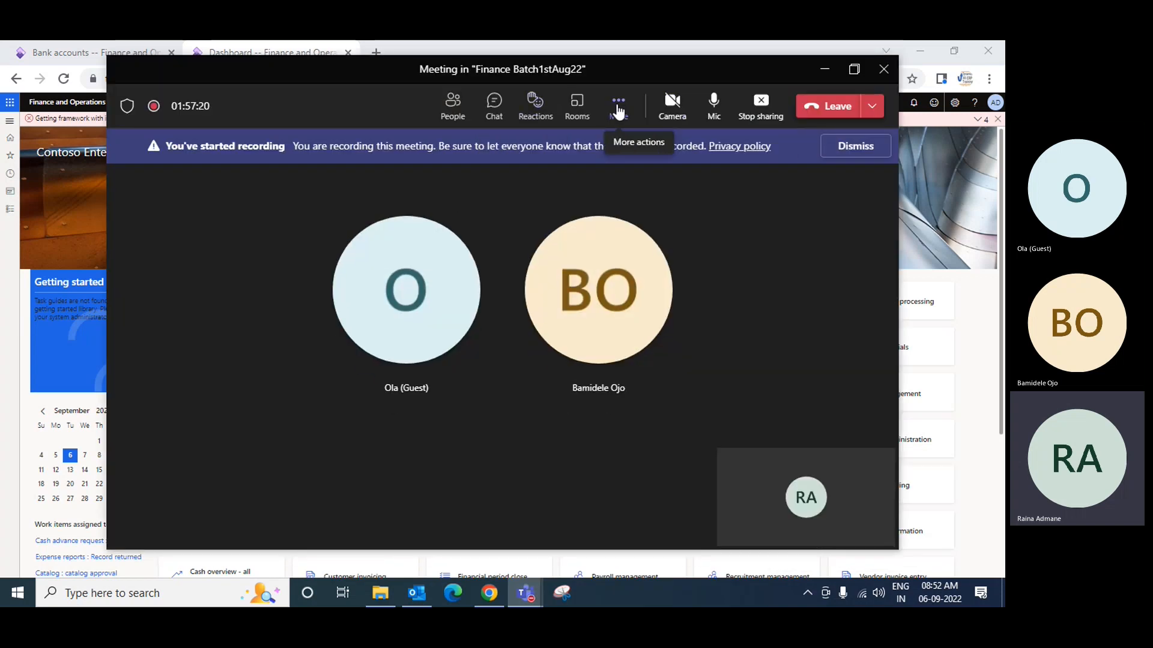
{"action": "left_click", "coordinate": [618, 105]}
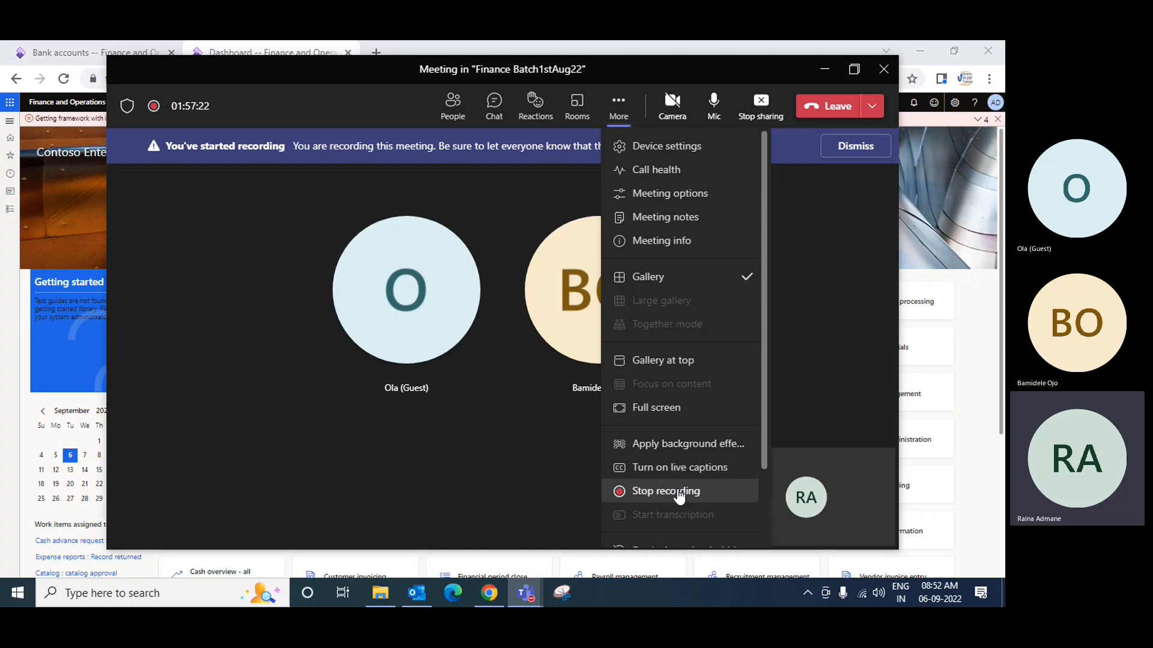